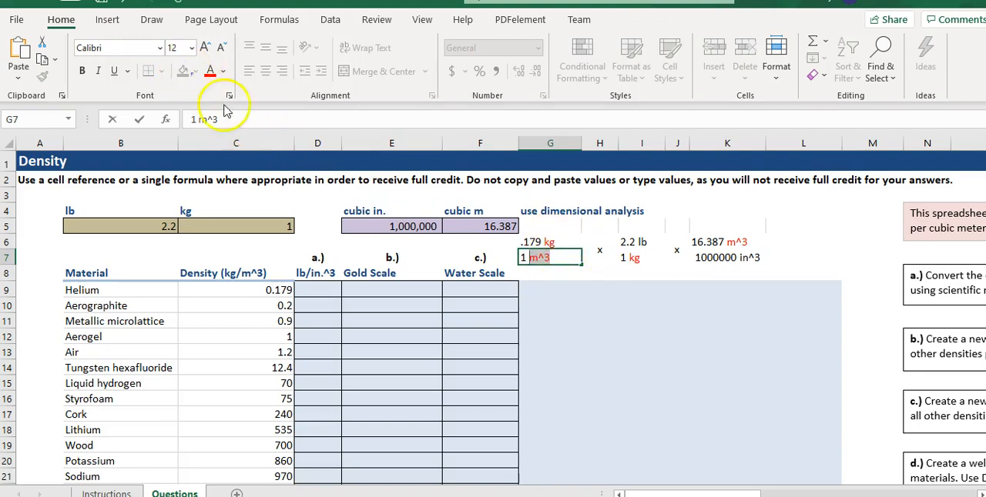
left_click(599, 259)
left_click(554, 240)
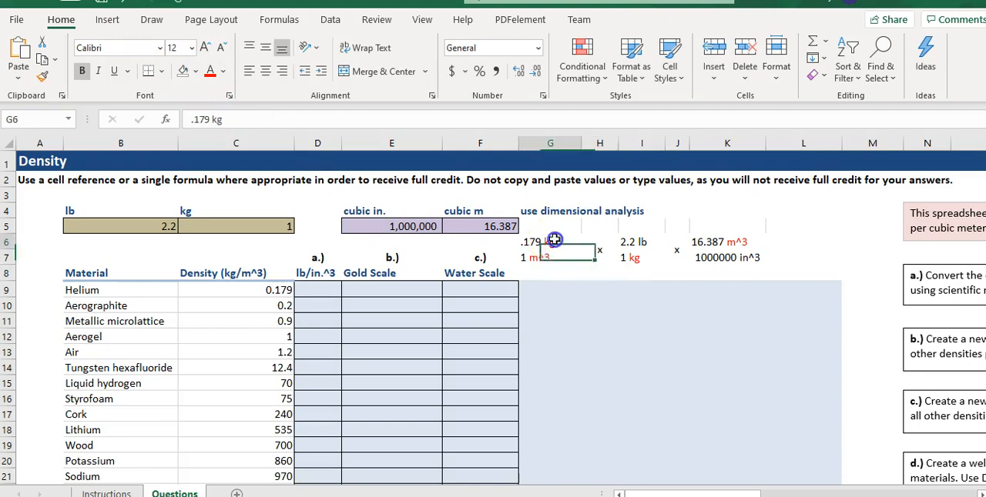
left_click_drag(554, 240, 563, 252)
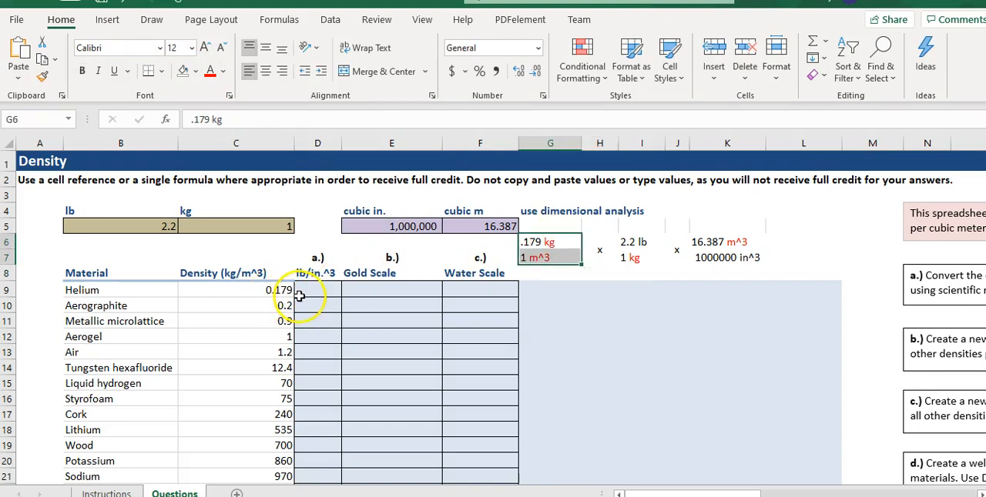
key("ctrl+v")
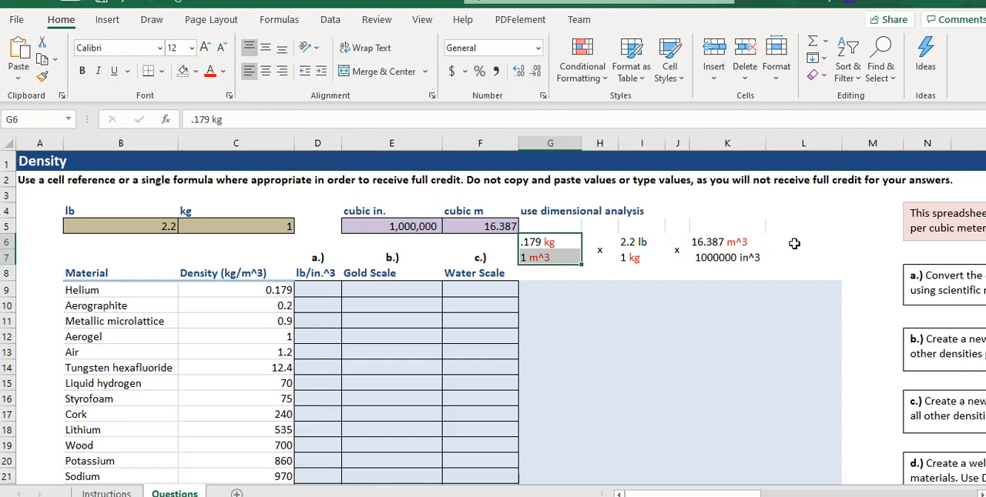
Write the numerator of the unit conversion as the text .179*2.2*16.387 in cell L6.
left_click(794, 244)
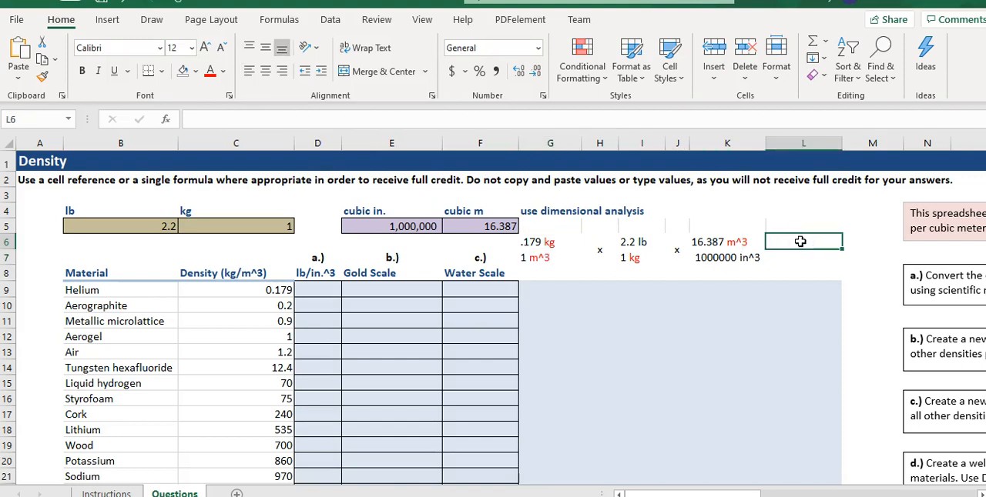
type(".")
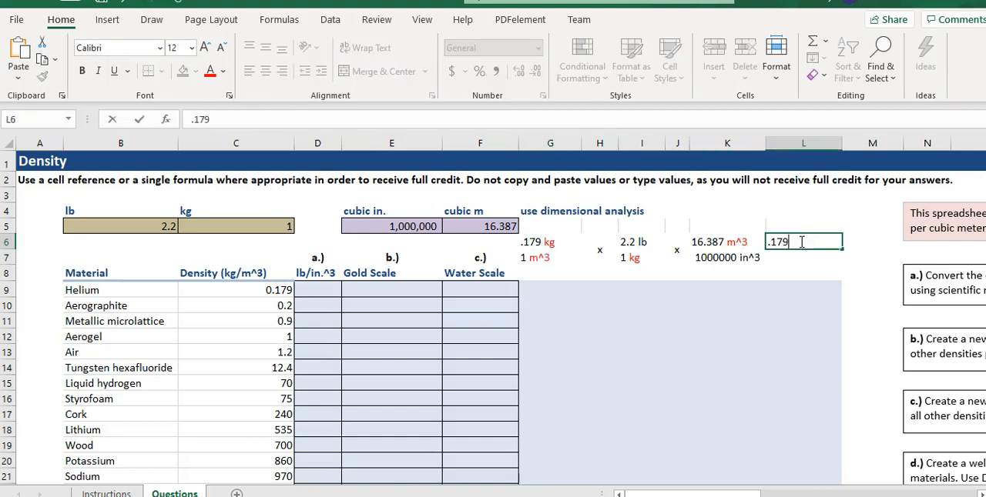
type("179*2.2*1")
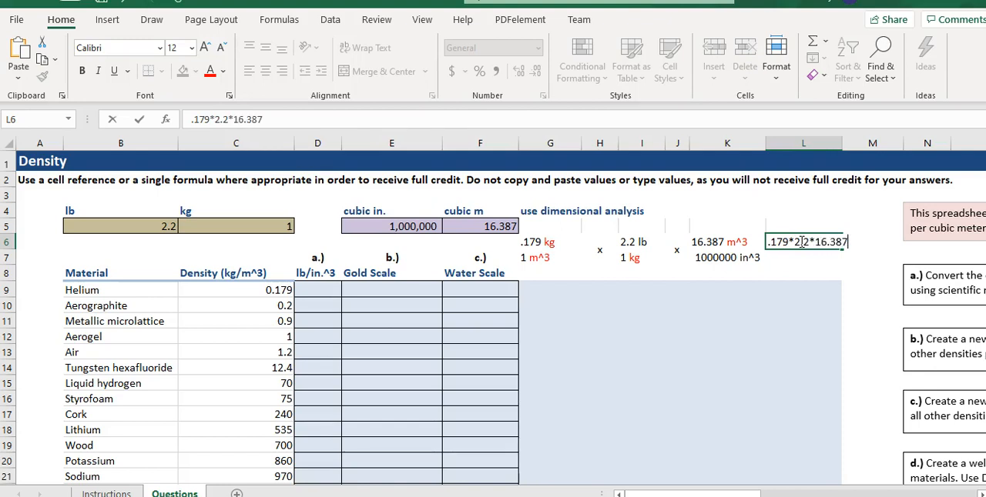
type("6.387")
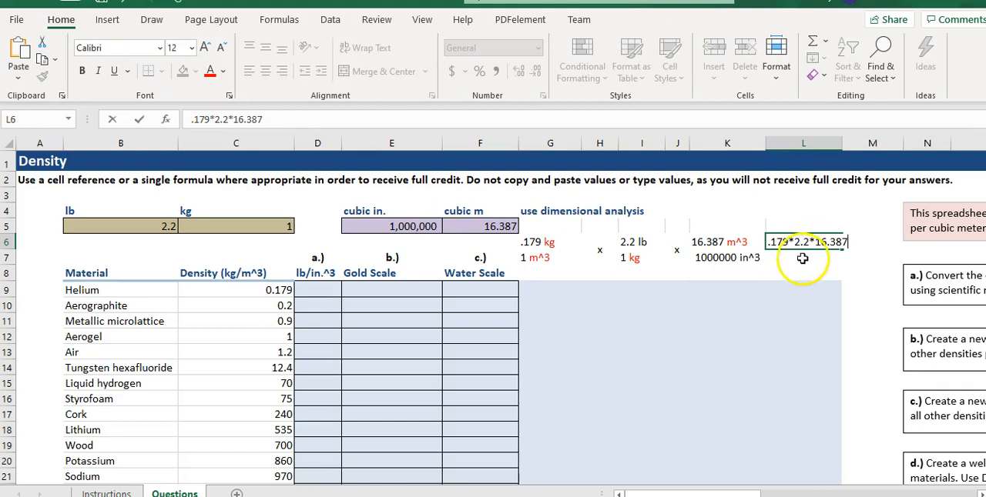
Write the denominator of the unit conversion as the text 1*1*1000000 in cell L7.
left_click(803, 260)
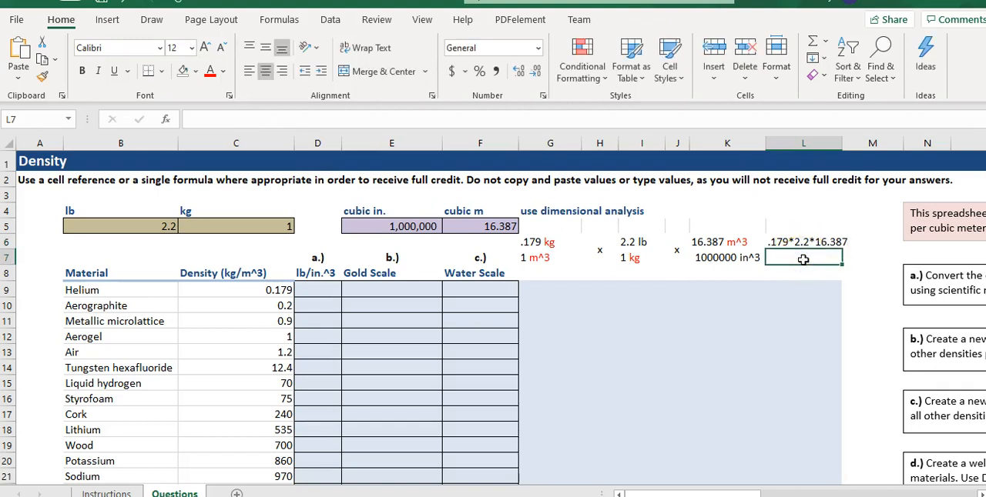
type("1*1*1000000")
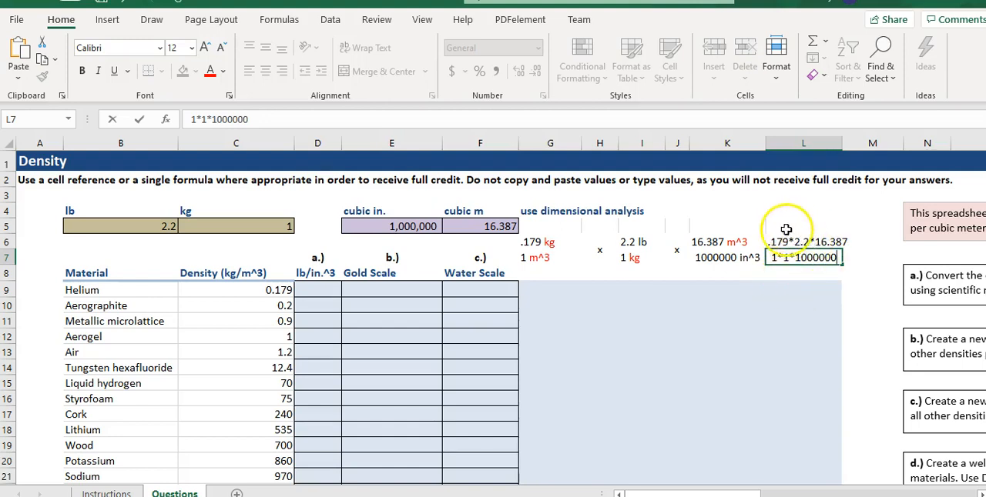
left_click(771, 272)
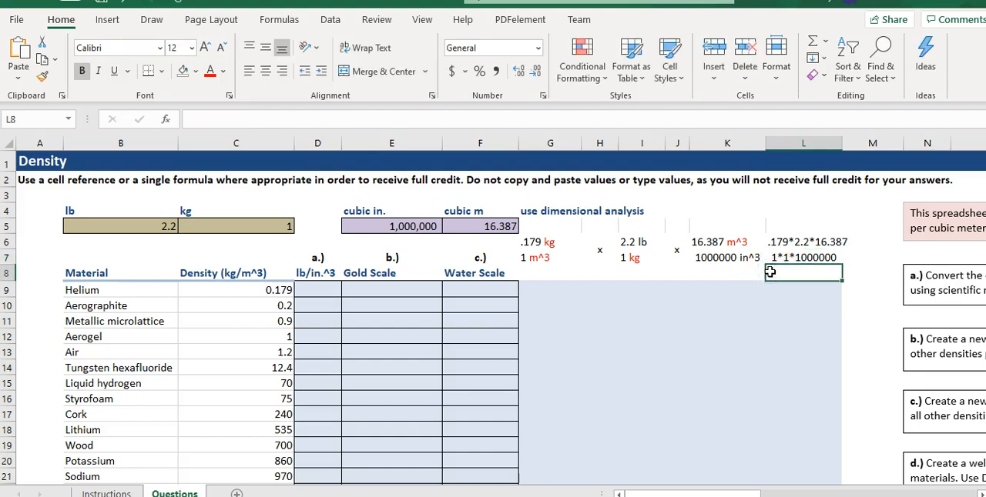
Write the conversion with cell references as the text (c9*b5*f5)/(e5) in cell K8.
left_click(713, 270)
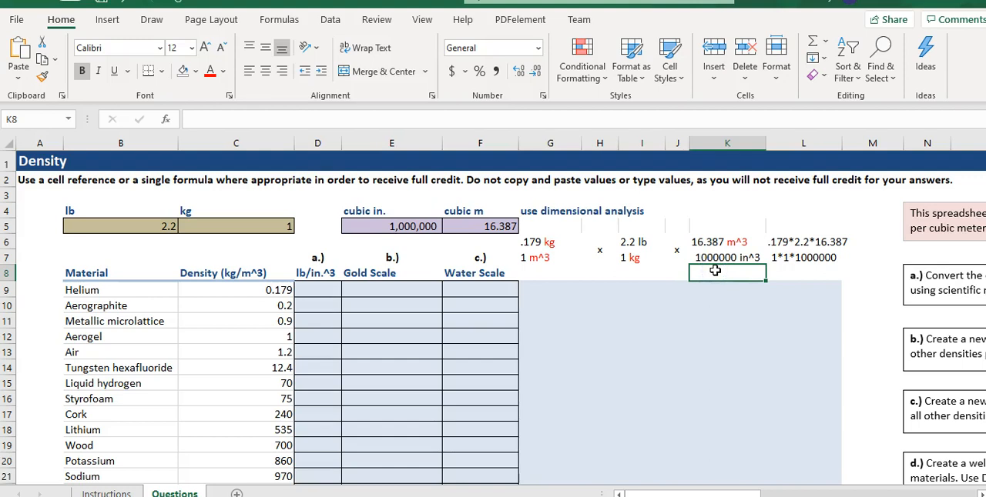
type("(")
key("BackSpace")
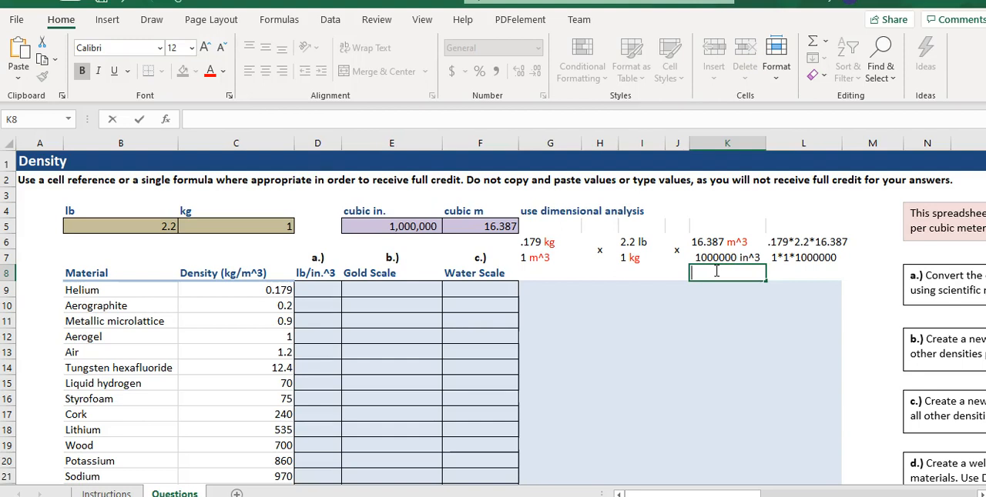
type("(c9")
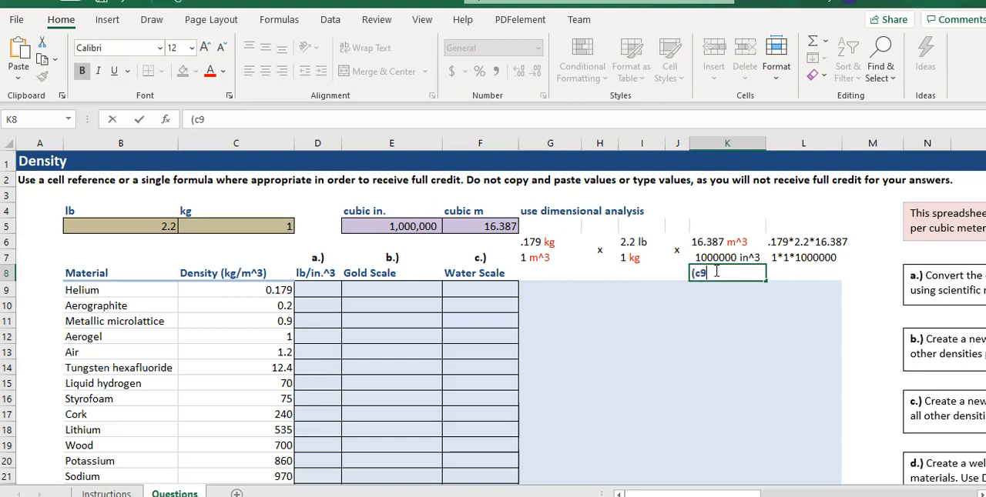
type("*")
type("b5")
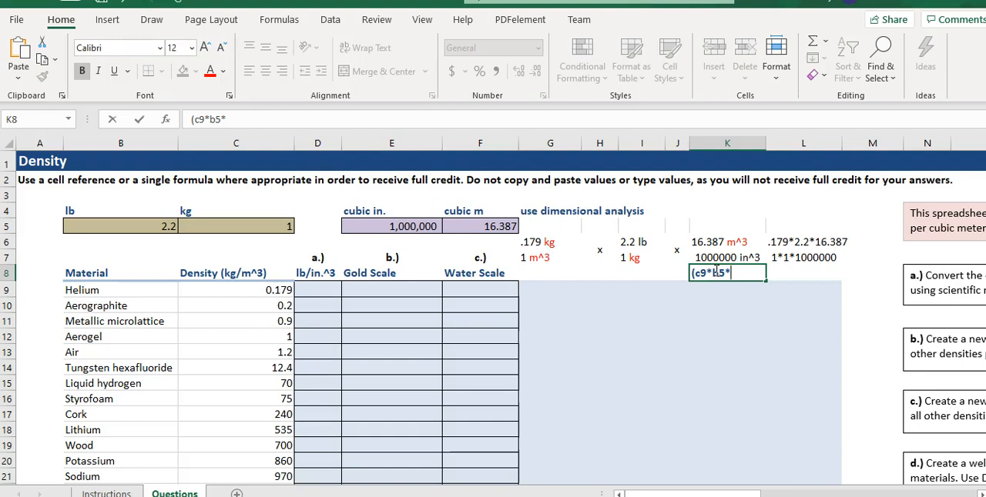
type("*f5)/(")
type("e5")
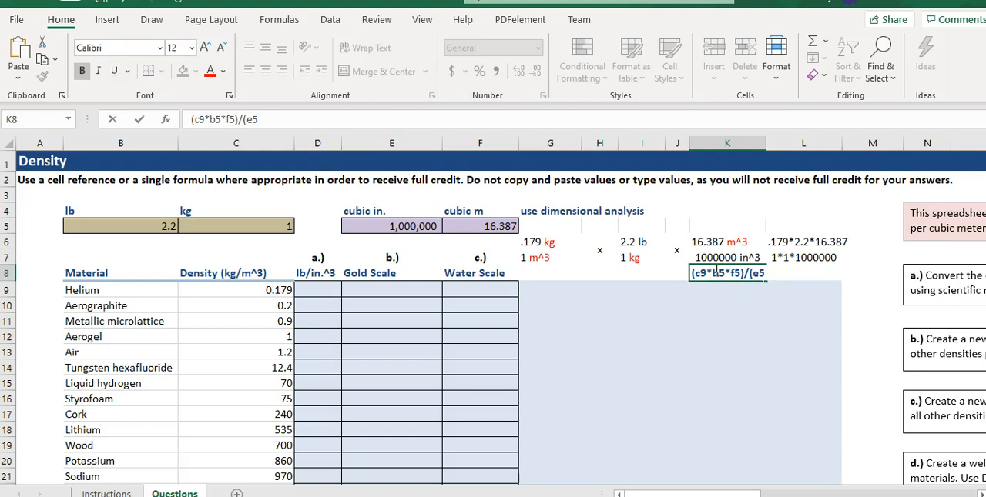
type(")")
Replace the density in cell G6 of the dimensional analysis with .2 kg.
left_click(535, 245)
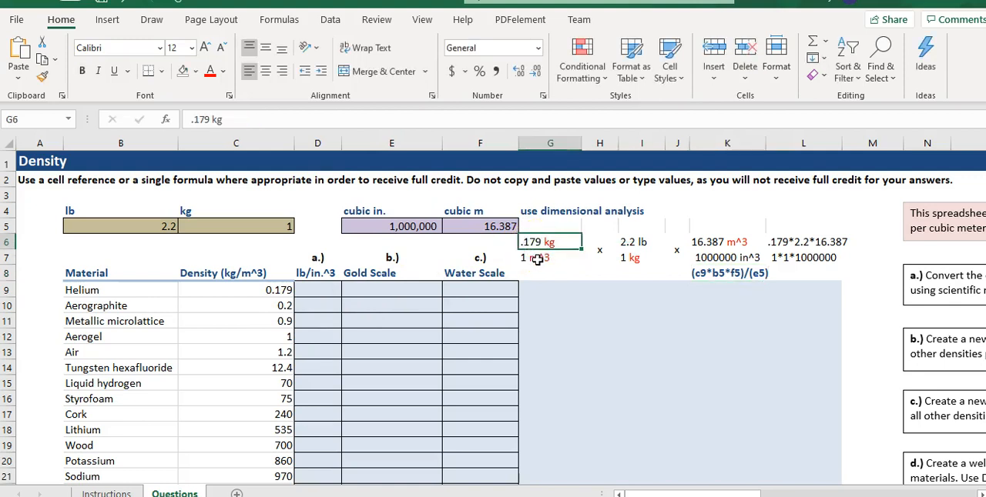
key("Delete")
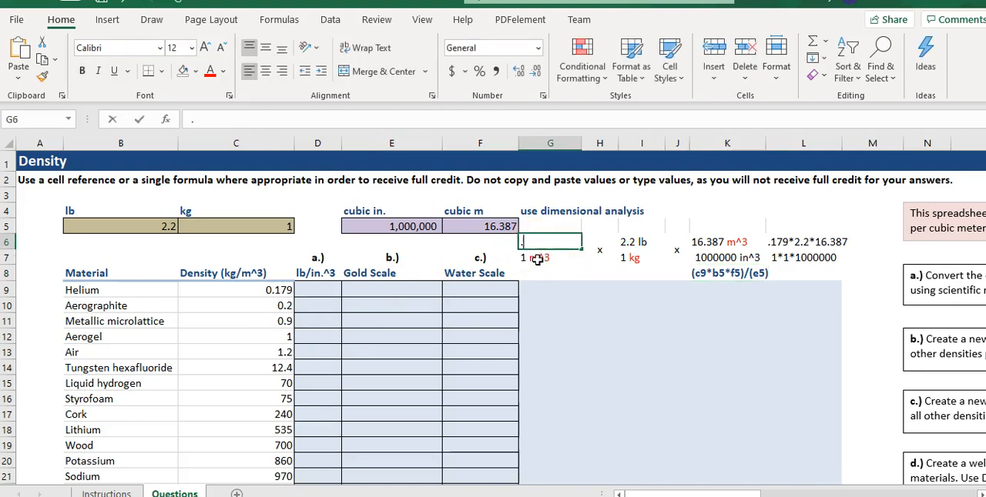
type(".3")
key("BackSpace")
type("2")
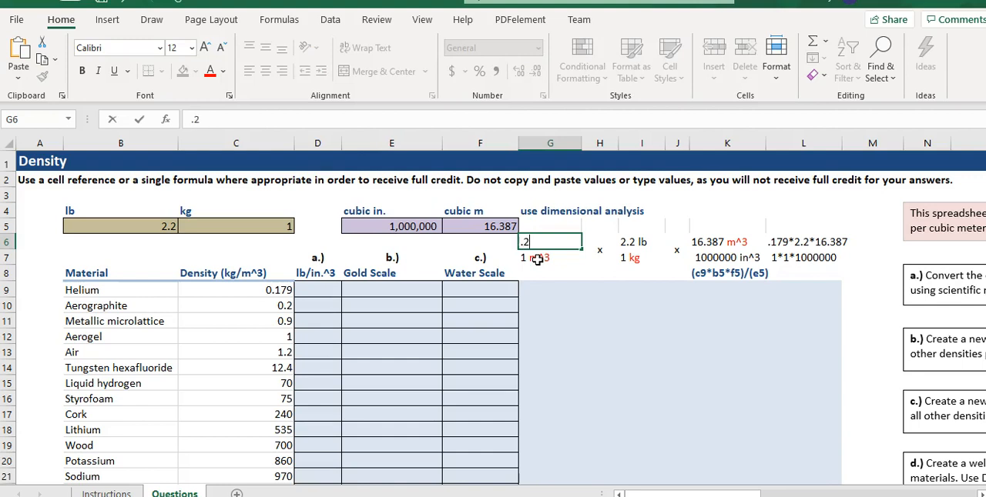
type(" kg")
key("Return")
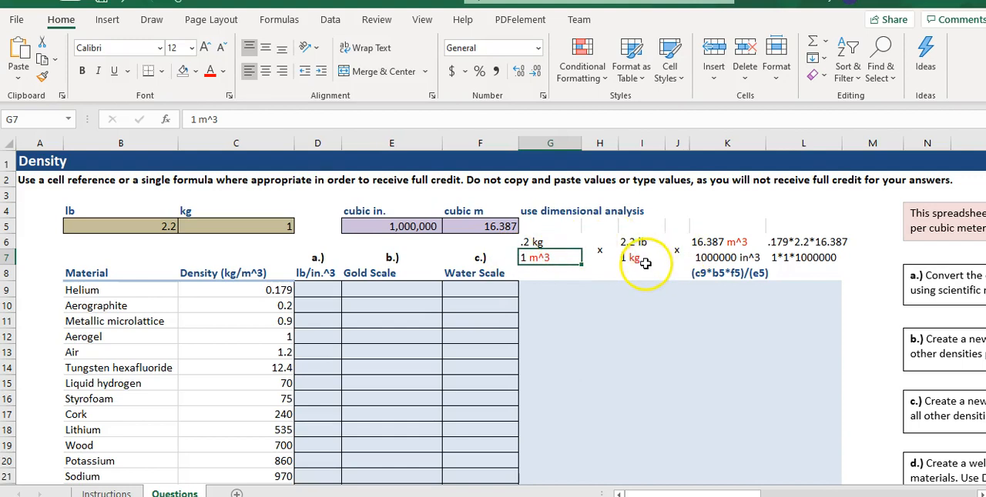
Change the first factor of the numerator in cell L6 so it reads .2*2.2*16.387.
left_click(784, 242)
double_click(784, 242)
left_click_drag(784, 242, 770, 242)
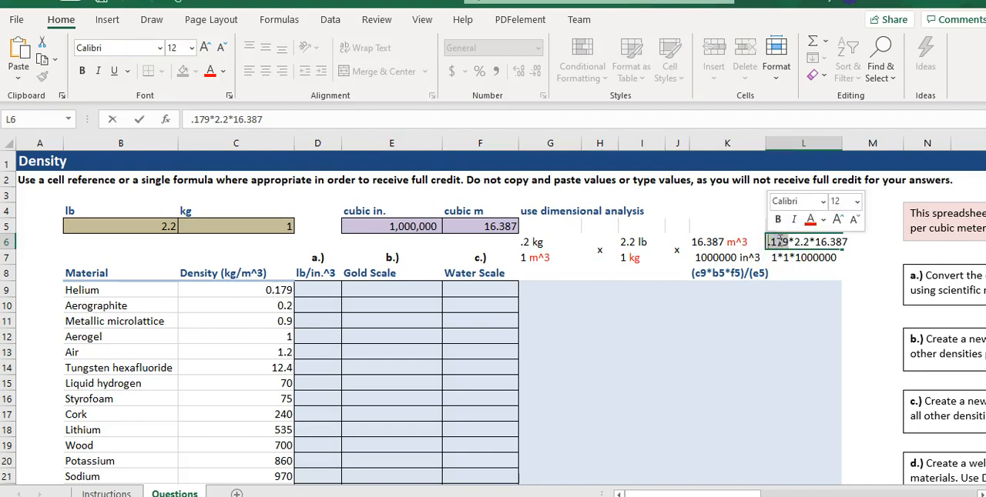
type("2")
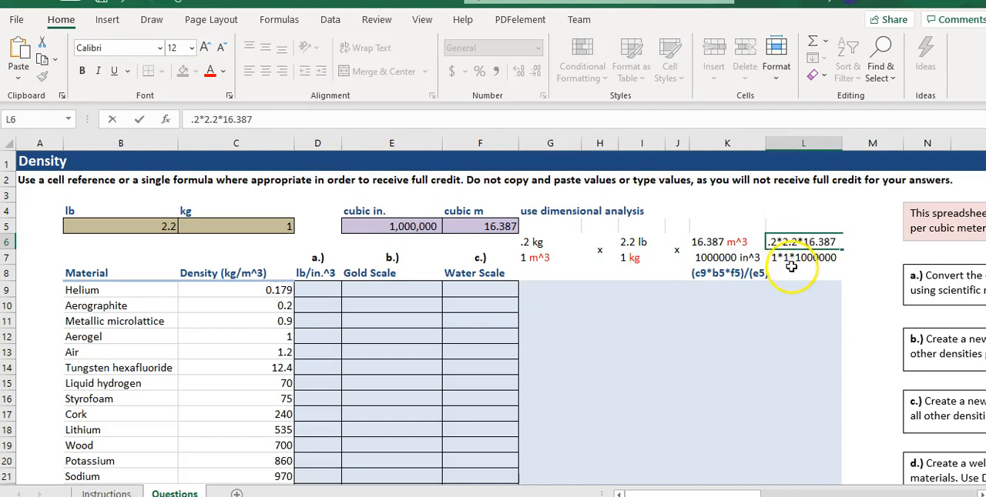
Change the density reference in the K8 formula text to c10.
left_click(701, 272)
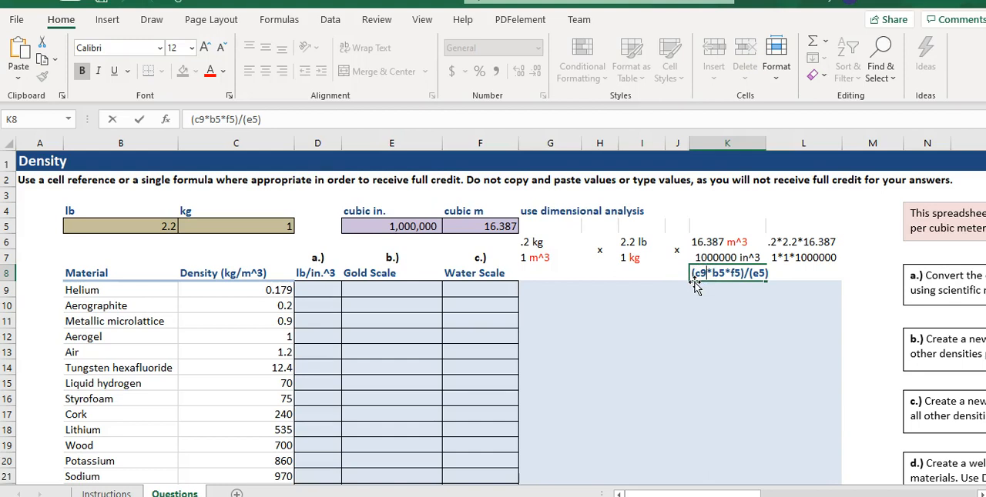
key("BackSpace")
type("10")
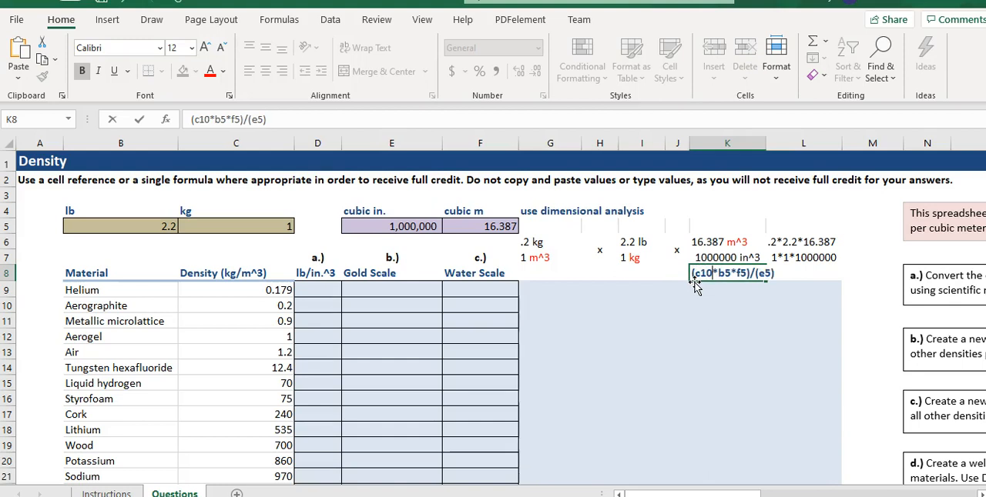
Make the conversion references in the K8 formula text absolute so it reads (c10*$b$5*$f$5)/($e$5).
left_click(725, 280)
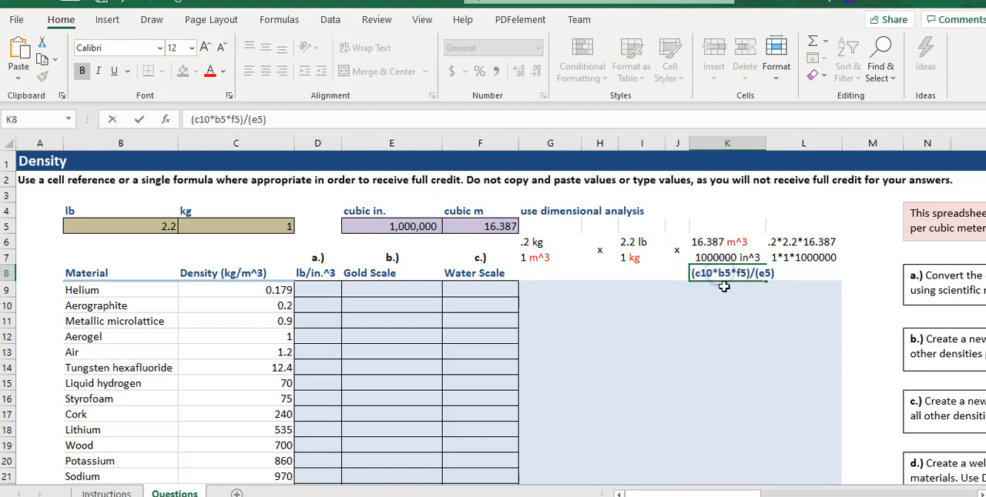
type("$b")
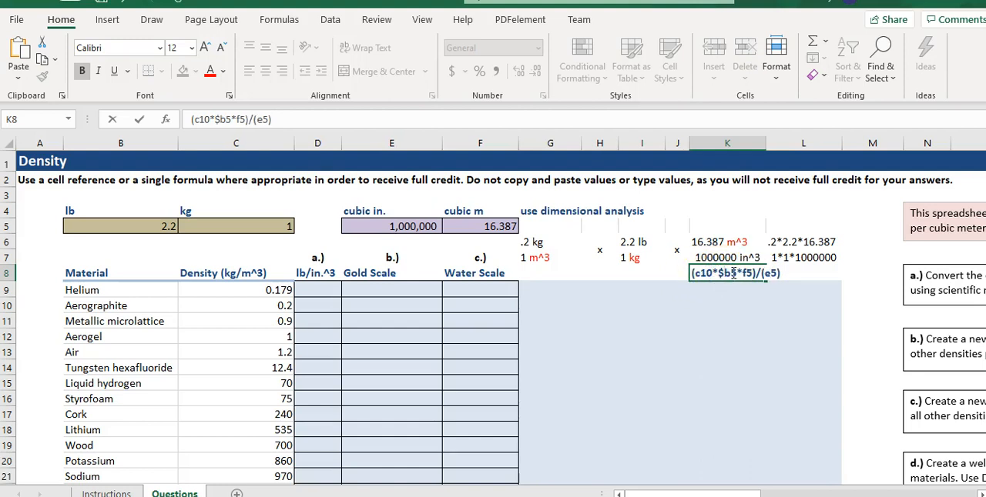
type("$")
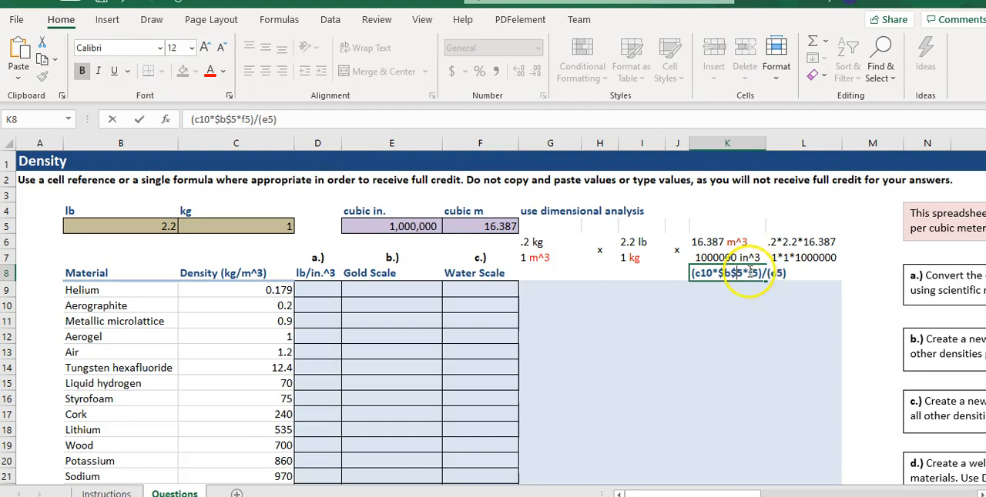
left_click(748, 273)
type("$b")
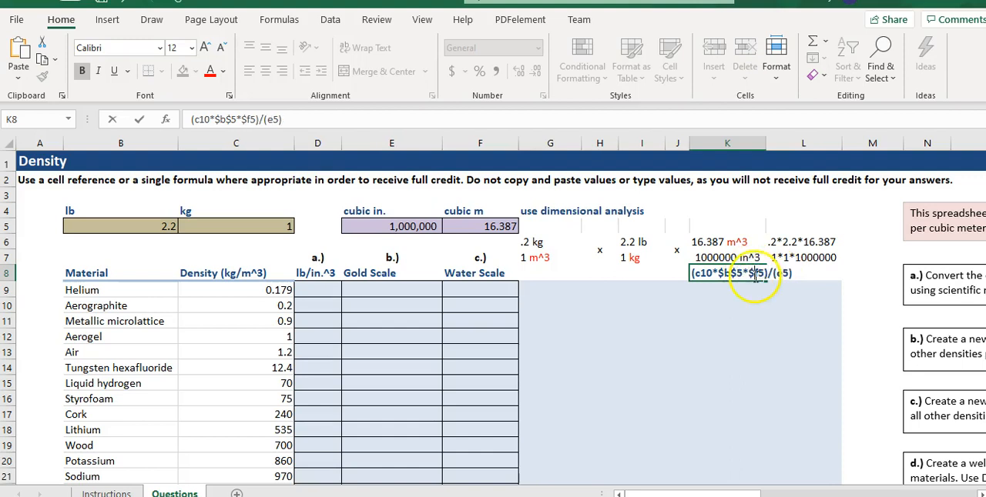
type("$")
left_click(781, 274)
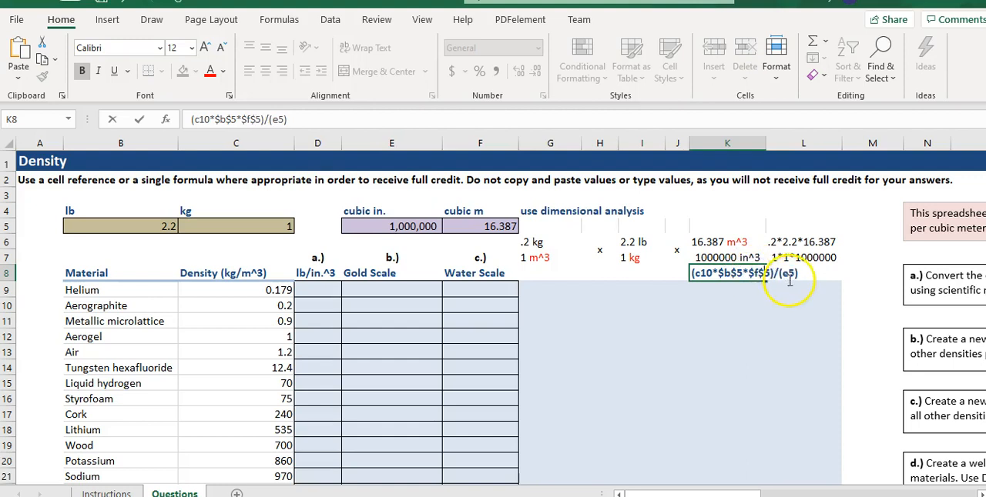
type("$b")
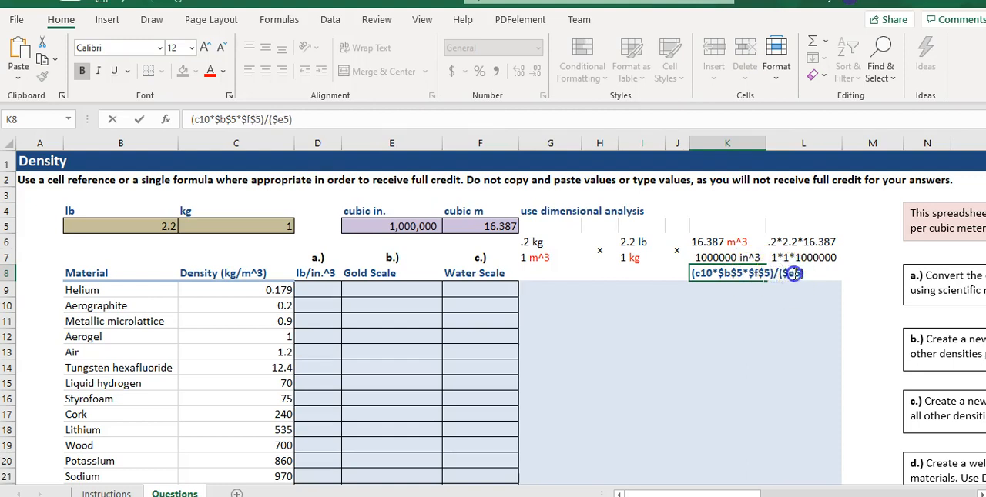
type("$")
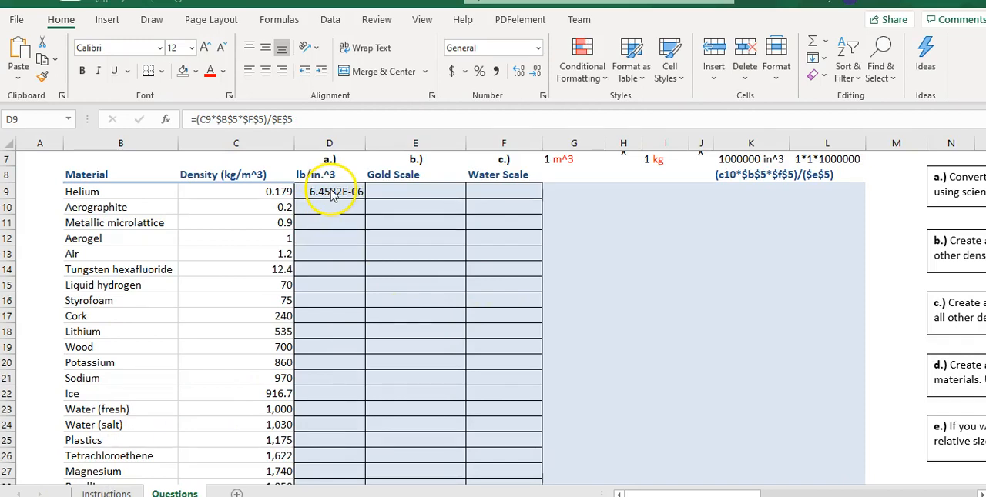
Check the formatting instructions for the converted densities and format cell D9 as Scientific with 2 decimal places.
left_click(333, 195)
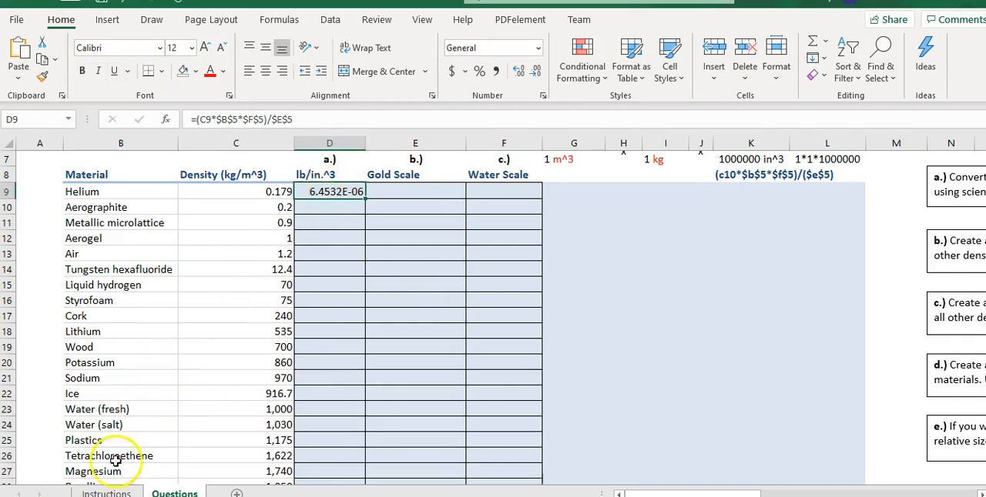
left_click(100, 493)
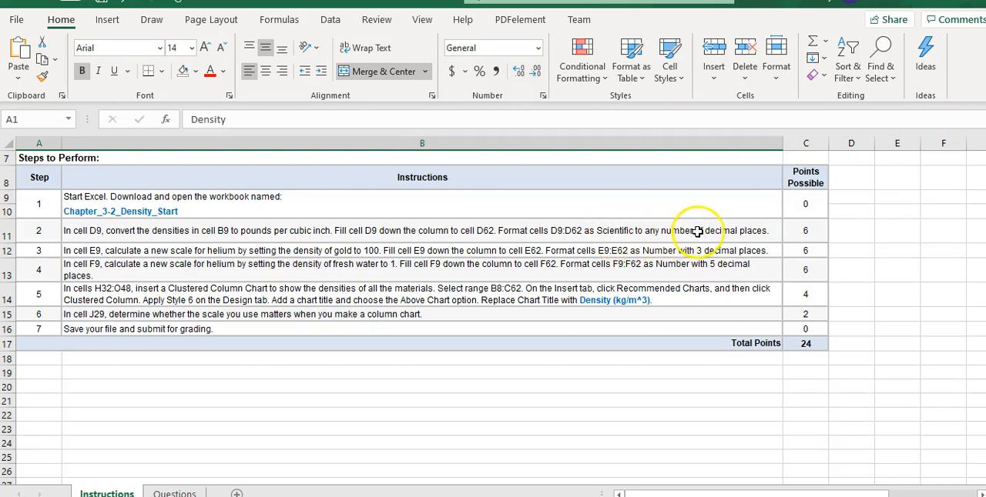
left_click(176, 492)
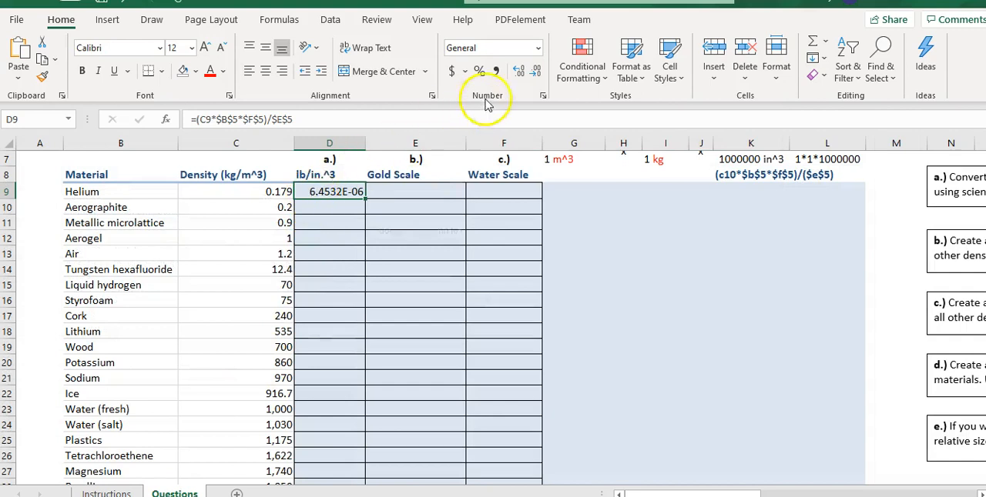
left_click(538, 49)
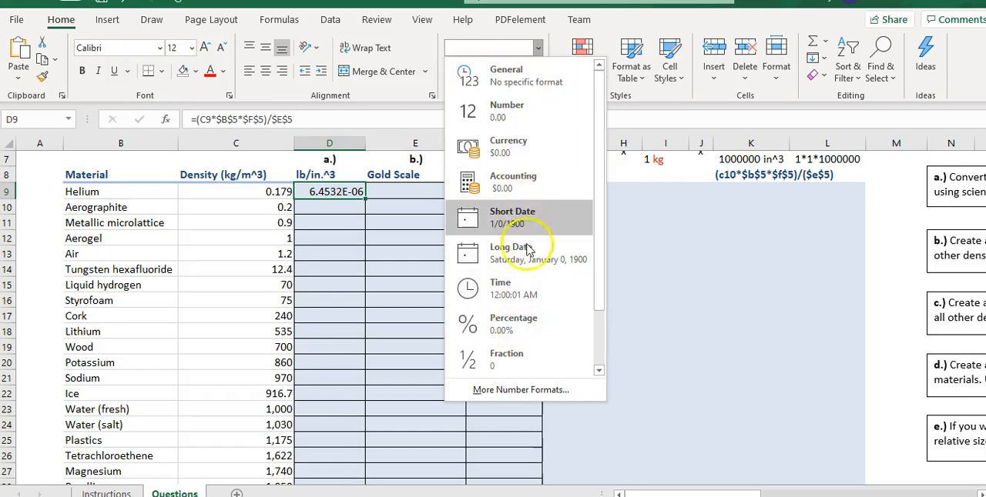
left_click(521, 390)
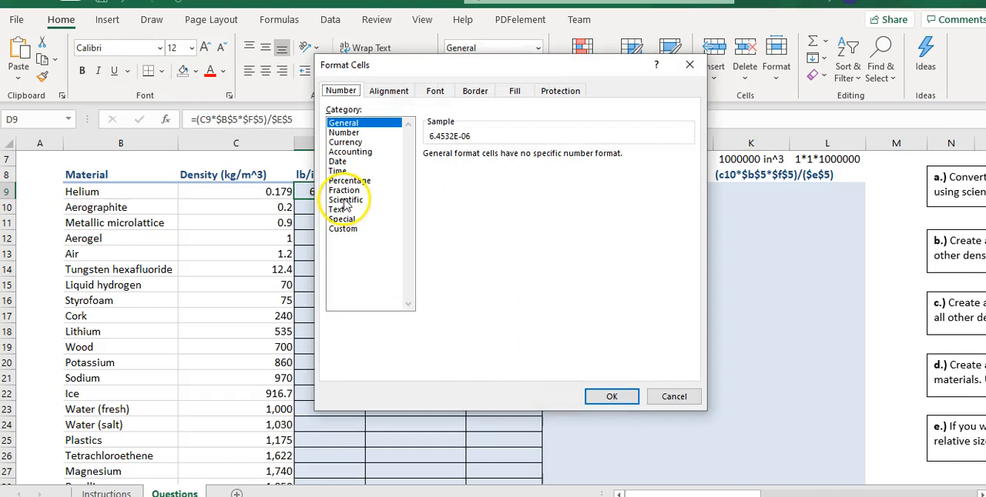
left_click(345, 200)
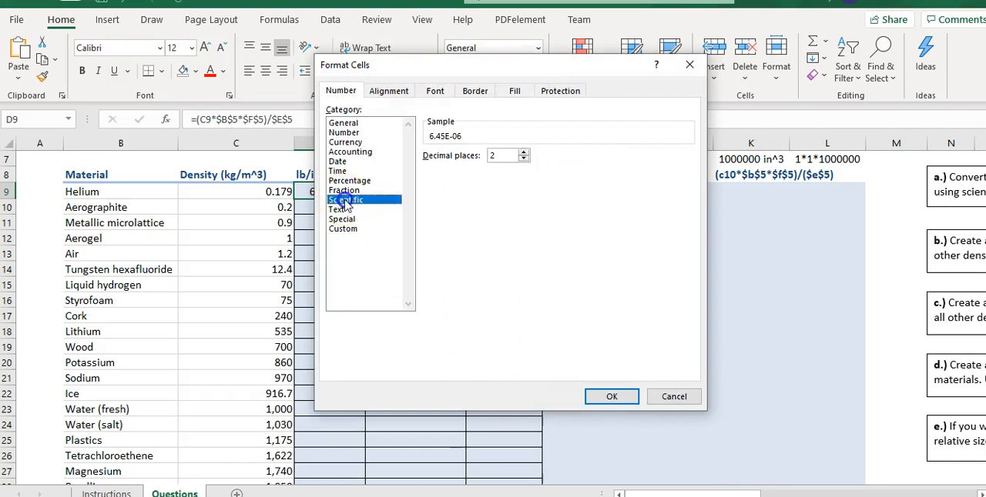
left_click(606, 395)
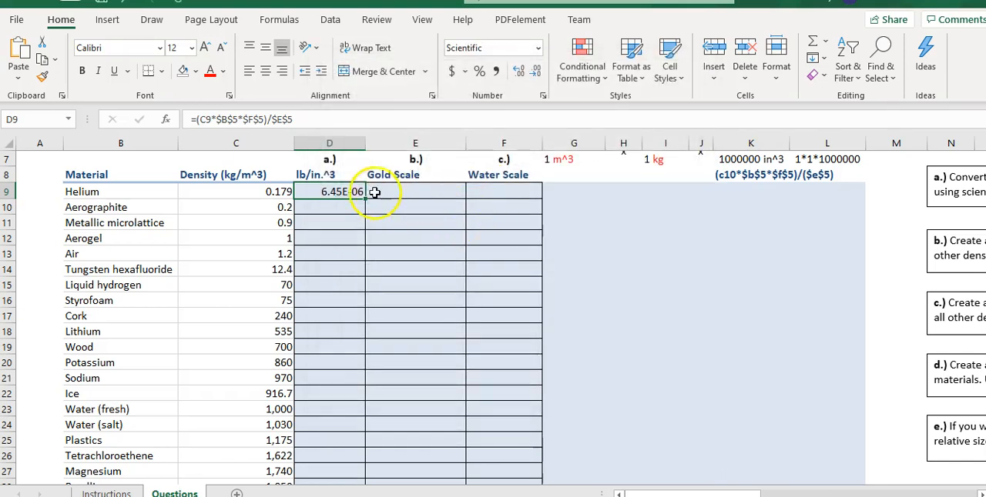
Fill the pounds per cubic inch formula from cell D9 down the column to cell D62.
left_click_drag(365, 200, 334, 456)
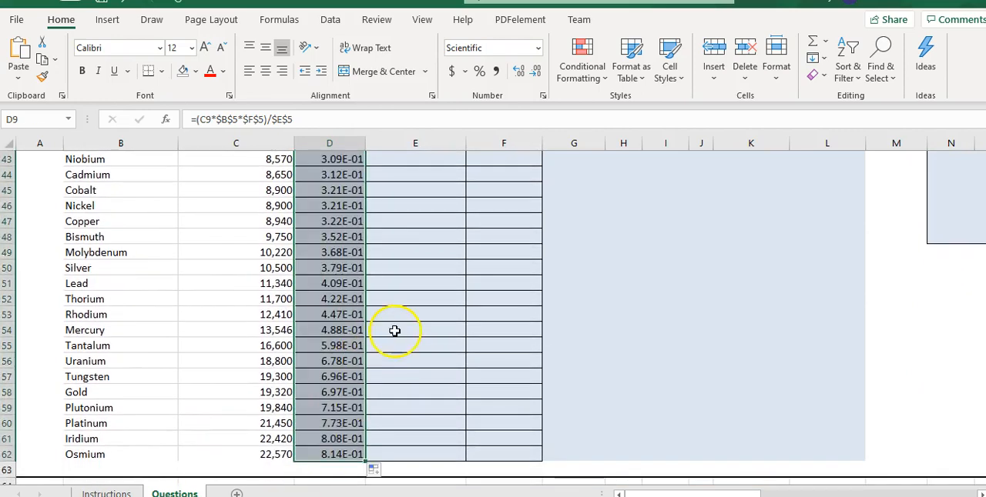
scroll(408, 335, "up", 7)
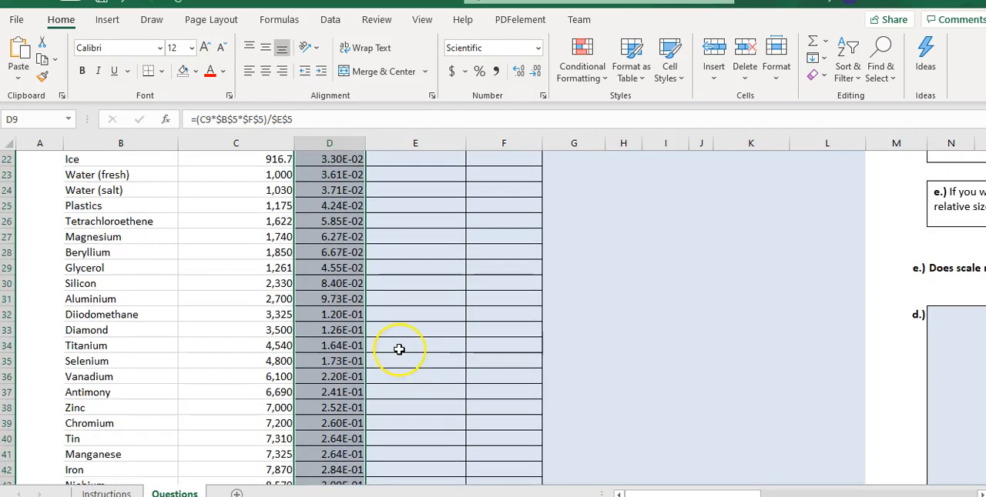
scroll(399, 346, "up", 7)
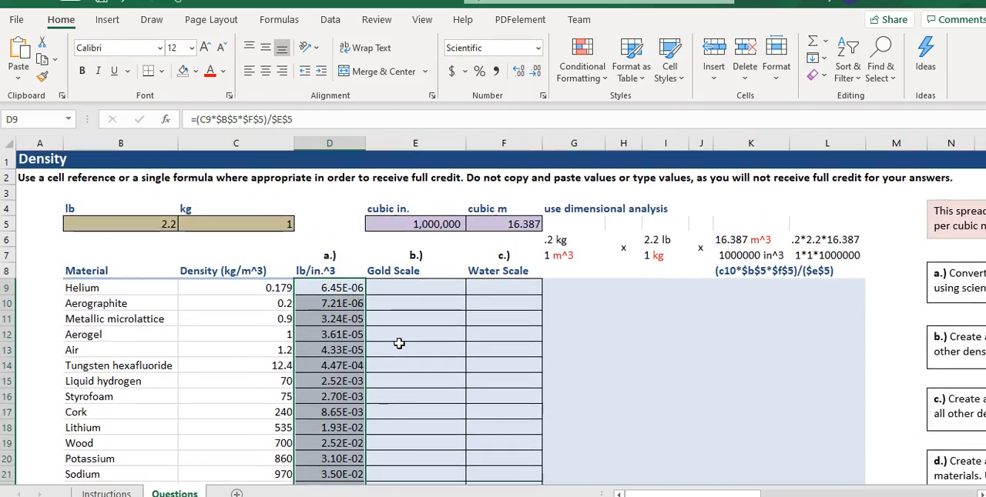
Review the gold scale instructions for cell E9 and examine the density listed for gold in the materials table.
left_click(402, 291)
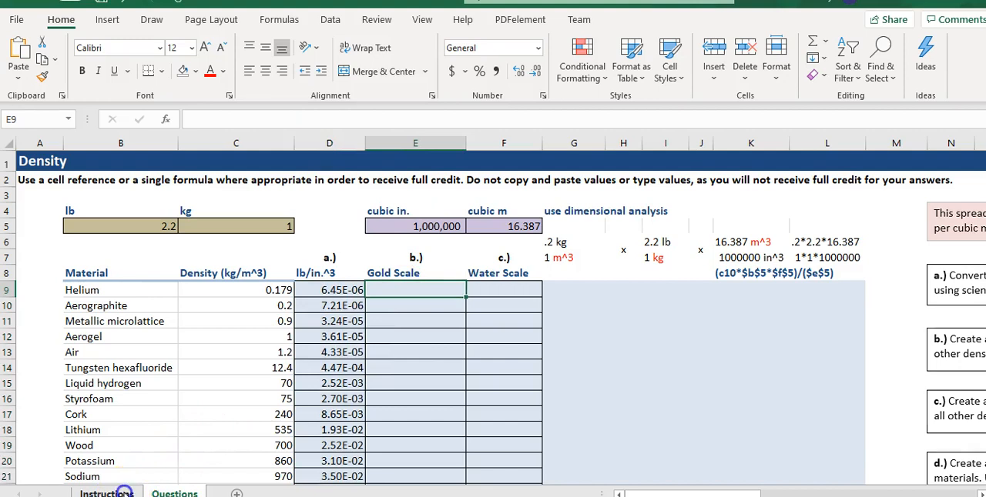
left_click(107, 493)
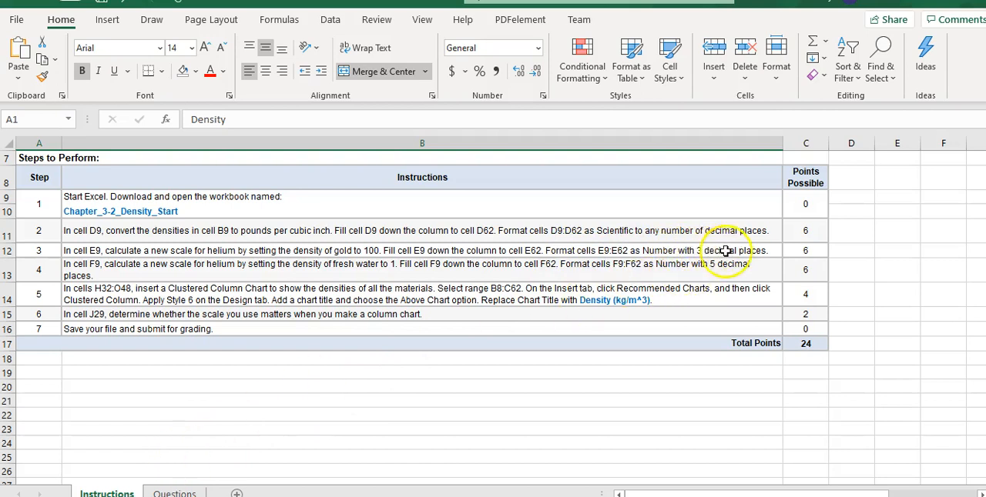
left_click(176, 493)
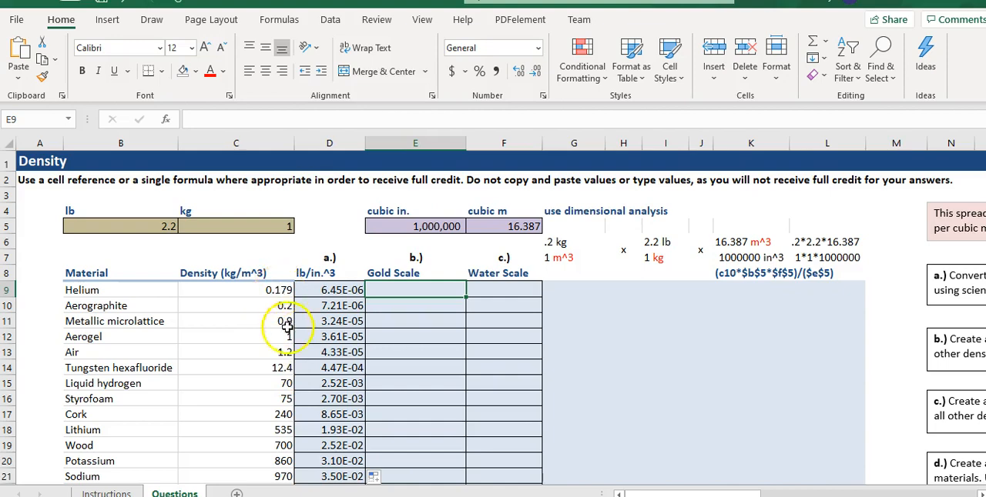
scroll(282, 354, "down", 10)
scroll(282, 362, "down", 2)
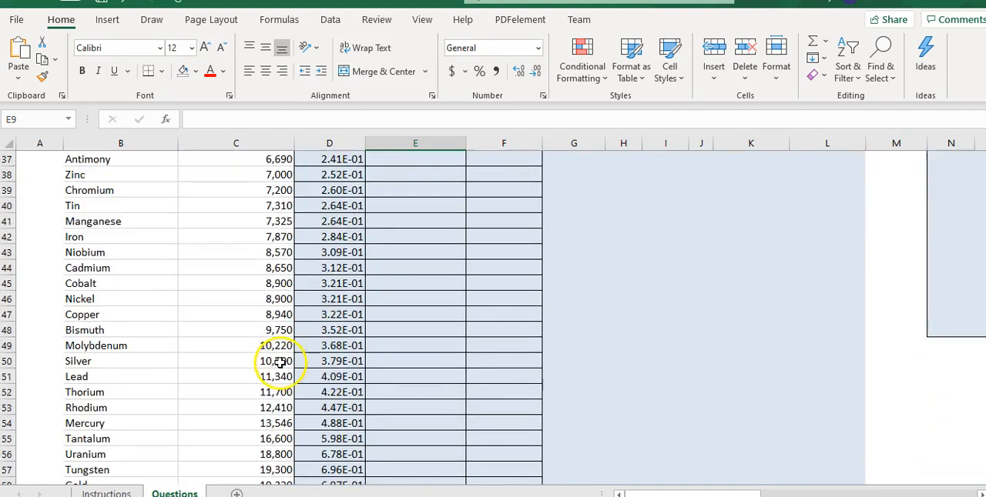
scroll(276, 377, "down", 3)
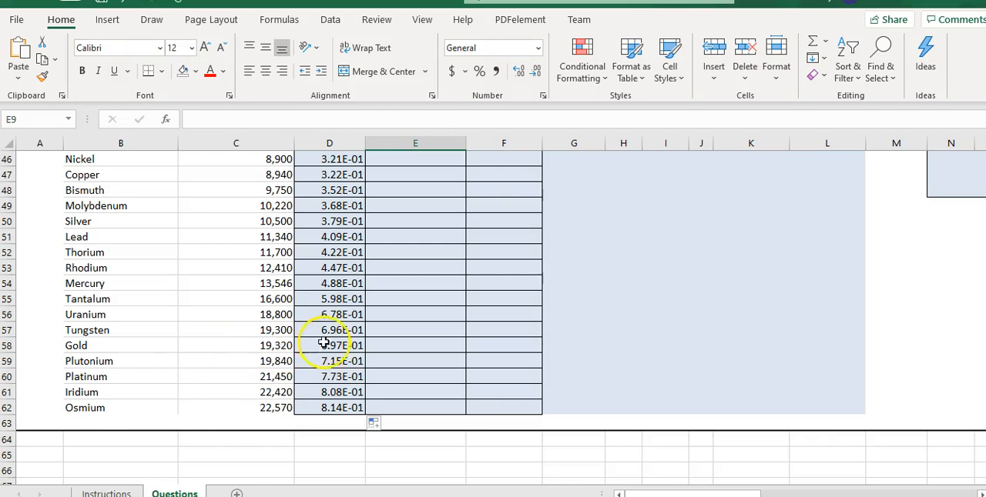
scroll(326, 343, "up", 13)
scroll(357, 360, "up", 1)
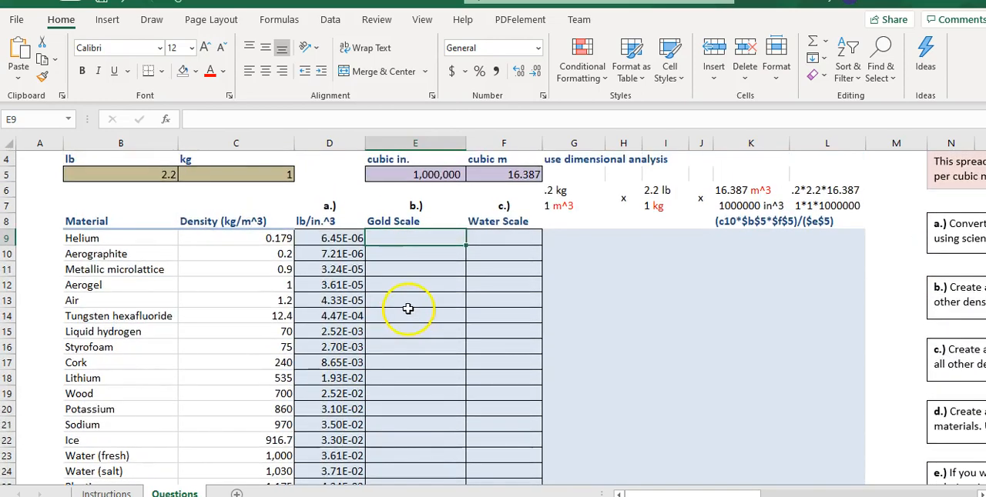
Enter helium's density, .179, in cell G12 as the first term of the gold scale proportion.
left_click(589, 283)
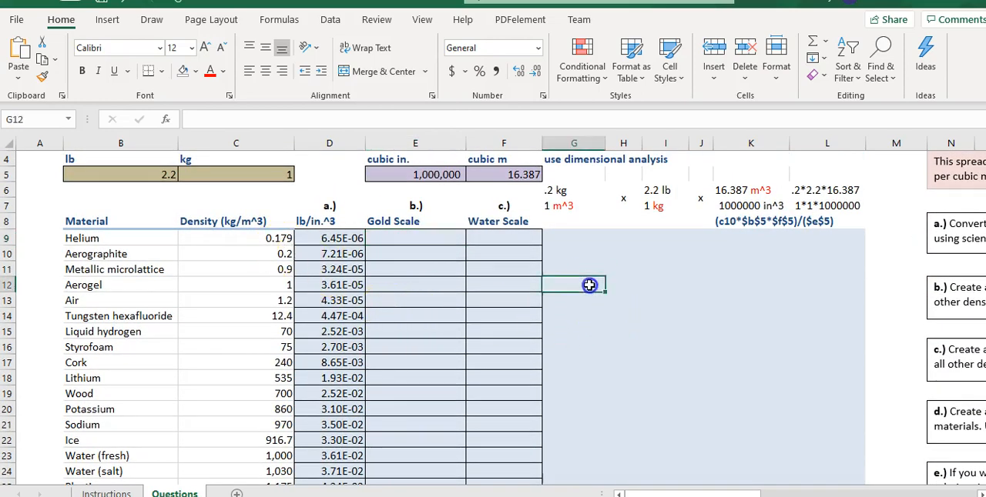
type(".1")
type("7")
key("BackSpace")
type("179")
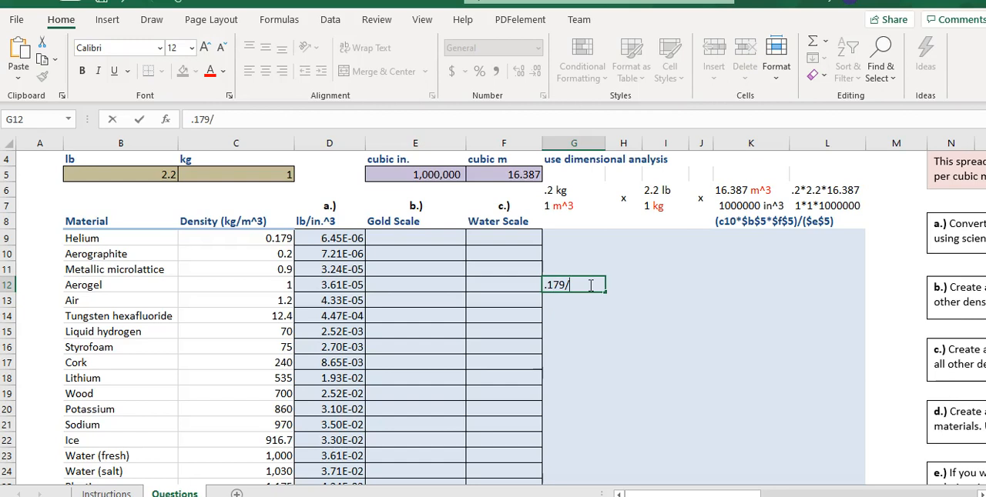
left_click(555, 301)
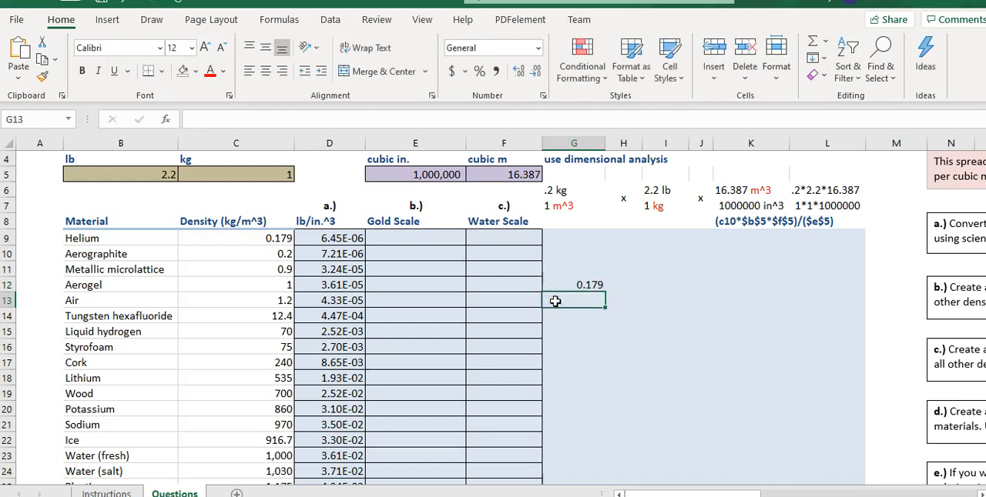
Look up gold's density in the materials table and enter 19320 in cell G13 below the helium value.
scroll(273, 408, "down", 13)
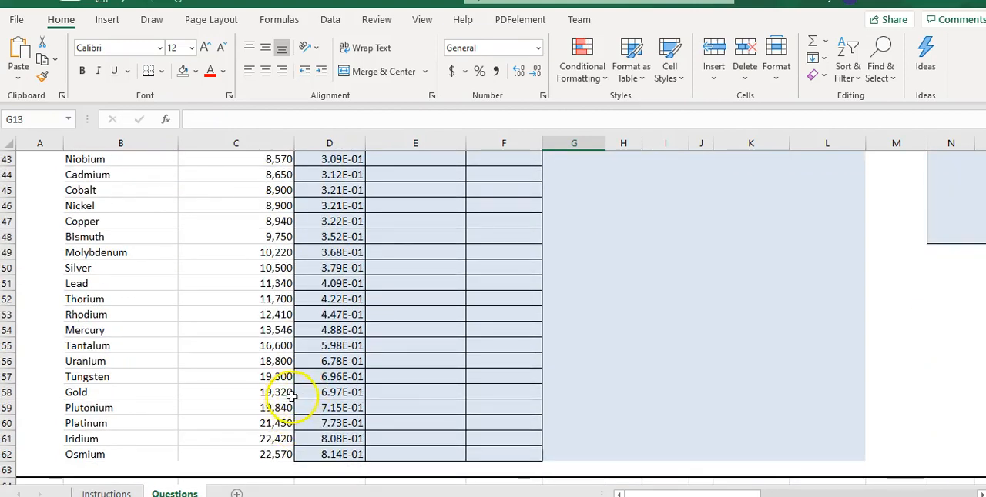
scroll(545, 313, "up", 14)
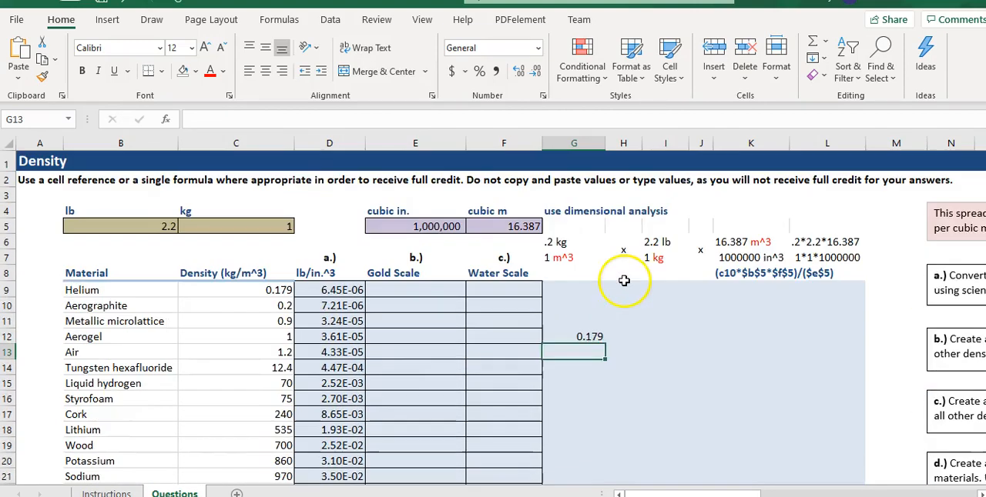
type("1")
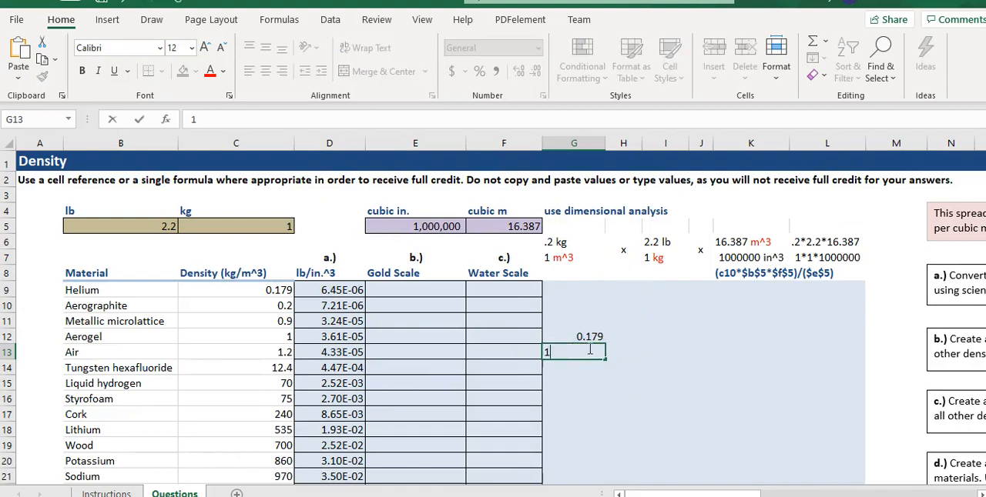
type("9320")
key("BackSpace")
type("20")
key("Up")
Complete the proportion with x in cell H12 and 100 in cell H13.
key("Right")
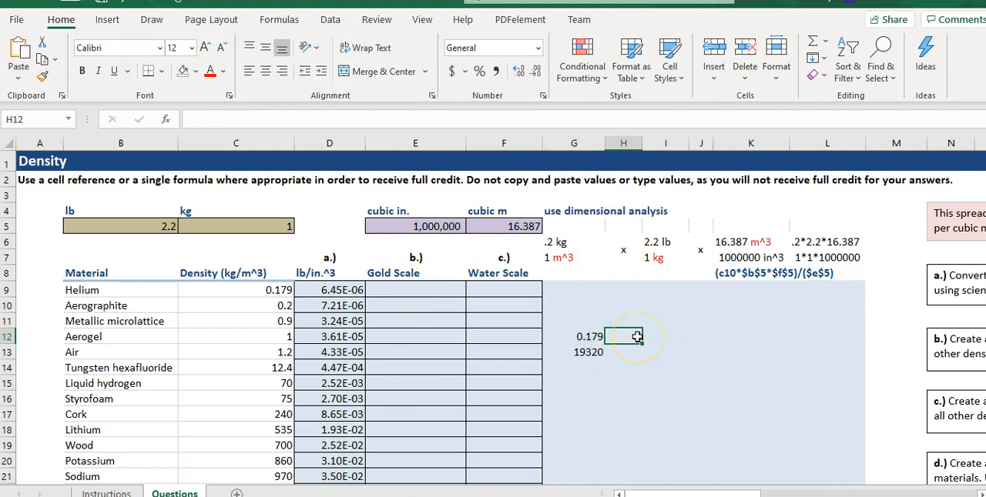
type("x")
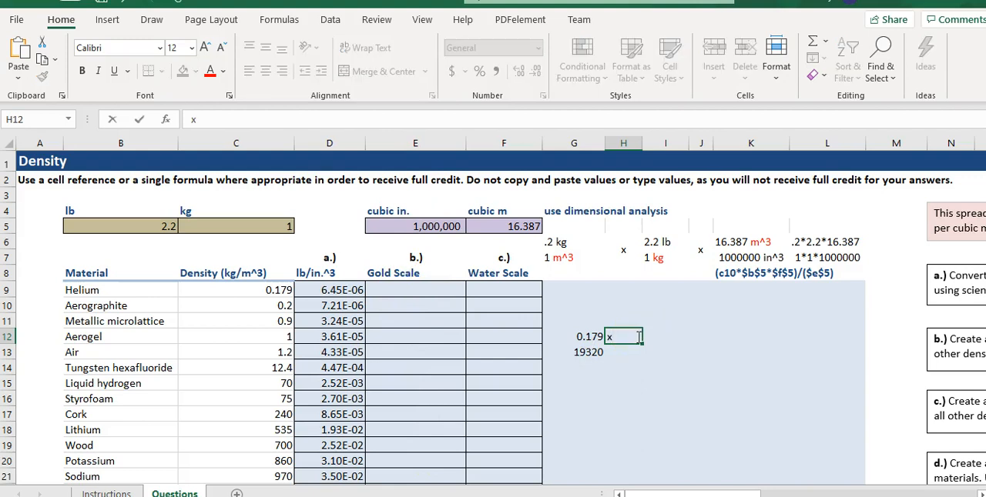
key("Return")
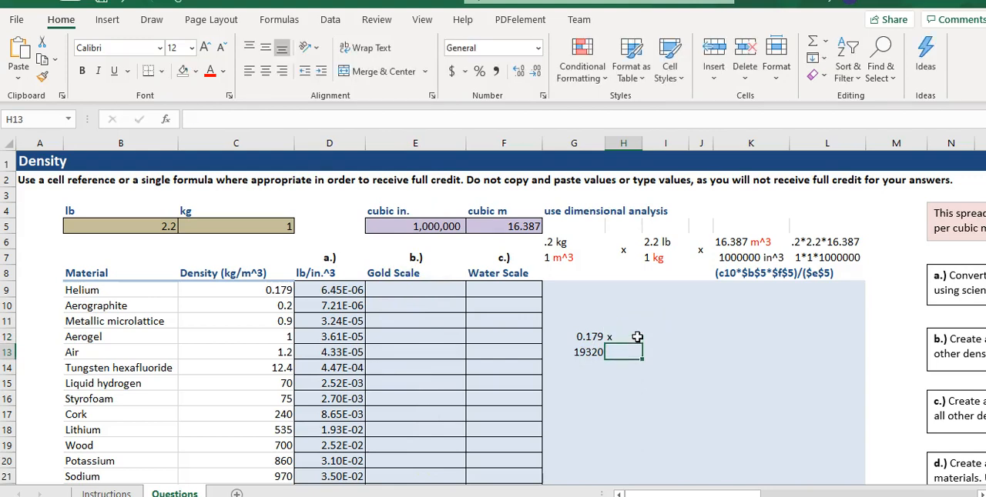
type("100")
key("Return")
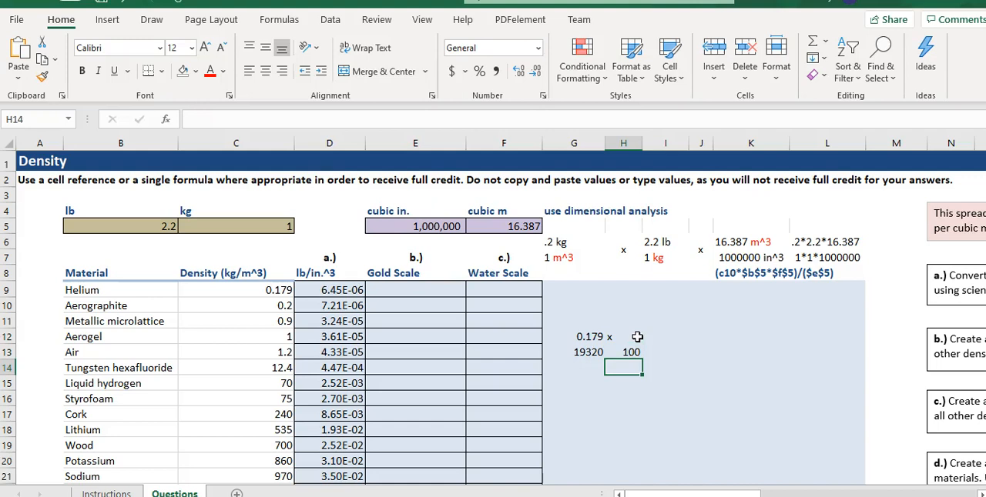
Center the contents of cells H12:H13 horizontally.
left_click_drag(627, 337, 625, 352)
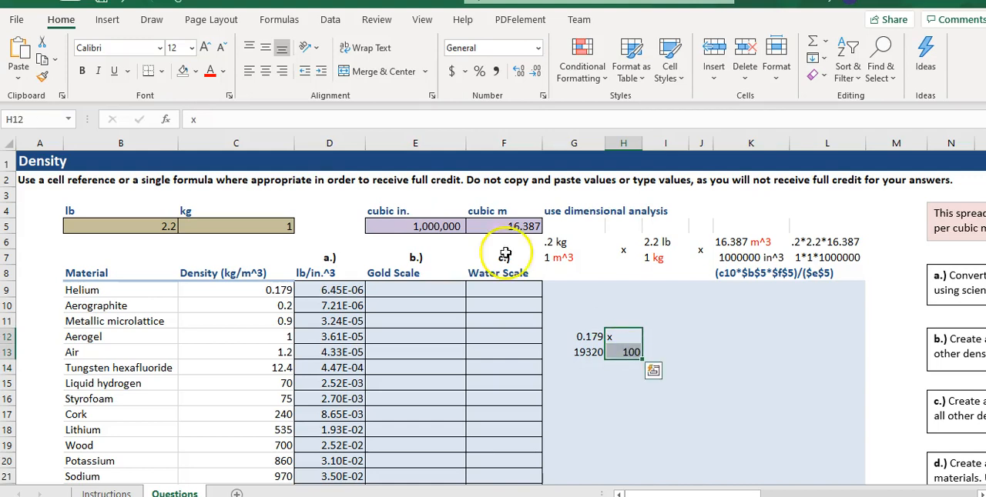
left_click(265, 71)
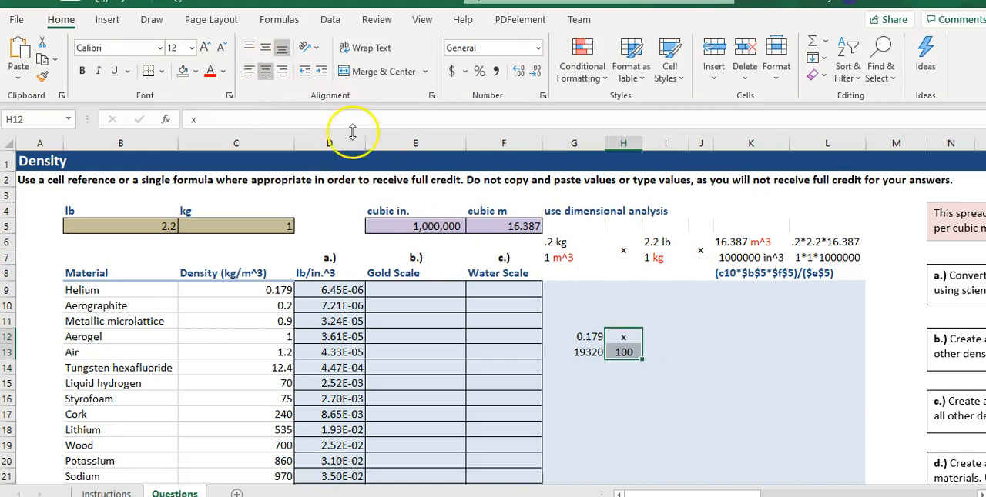
left_click(666, 368)
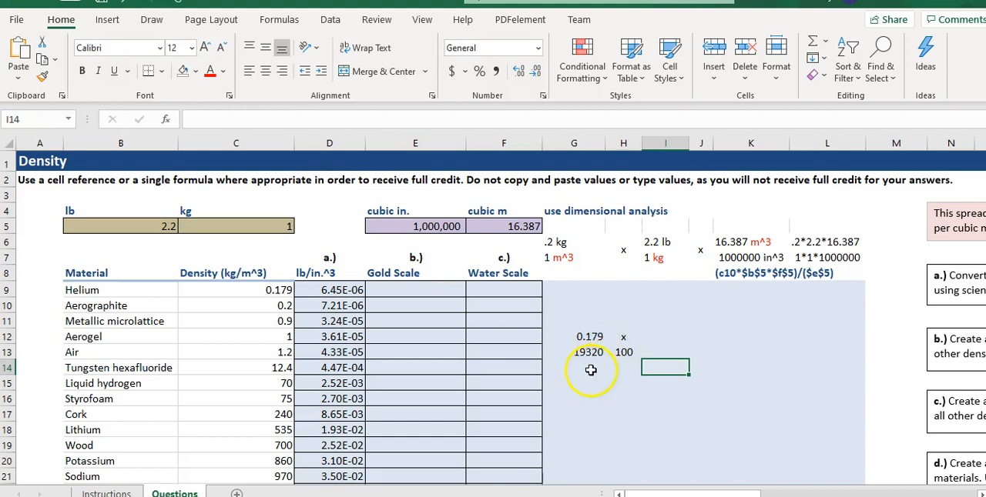
Write the cross-multiplied equation 19320x = 100 * .179 as text in cell G14.
left_click(589, 369)
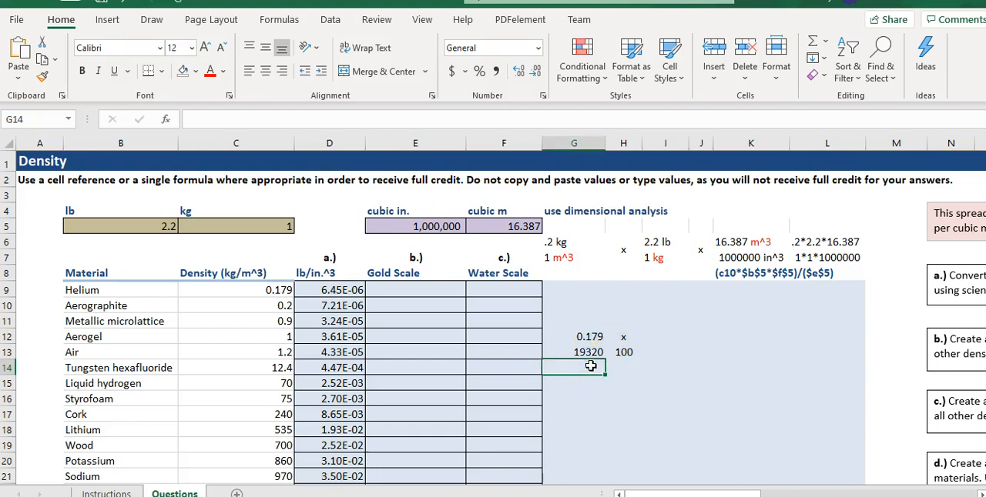
type("19320x")
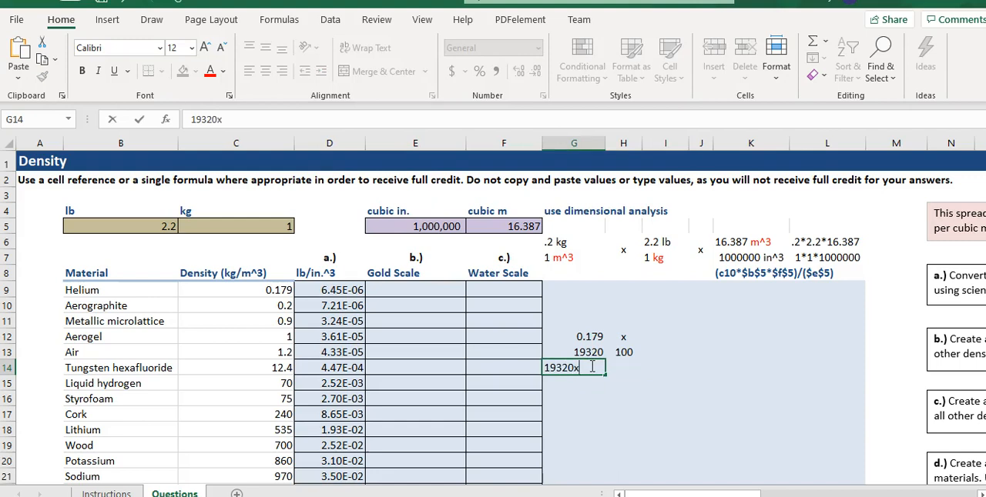
type("= 100 * .179")
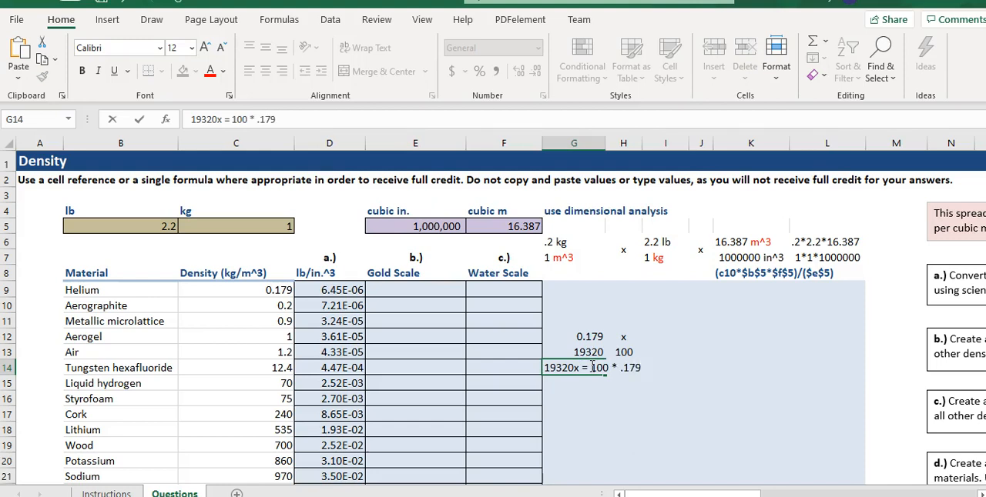
key("Return")
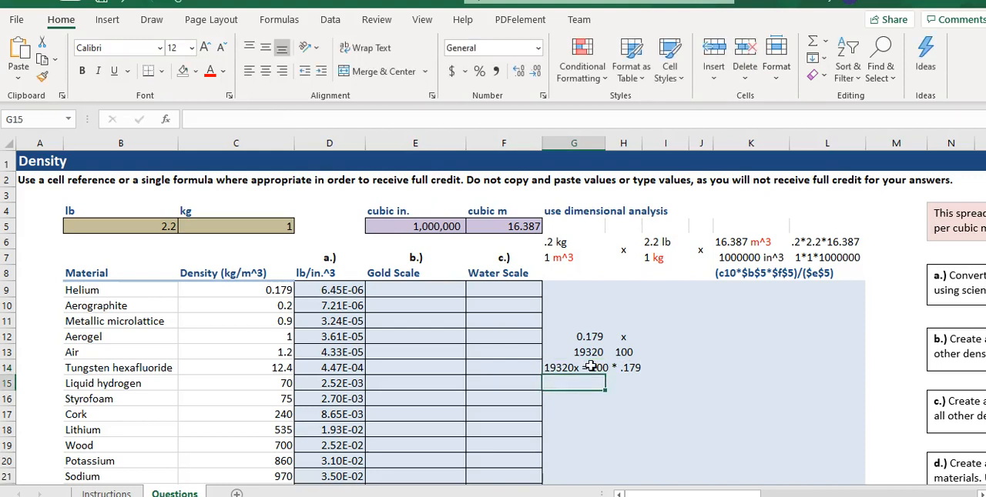
Write the solved gold scale equation x = 100*.179/19320 as text in cell G15.
type("x")
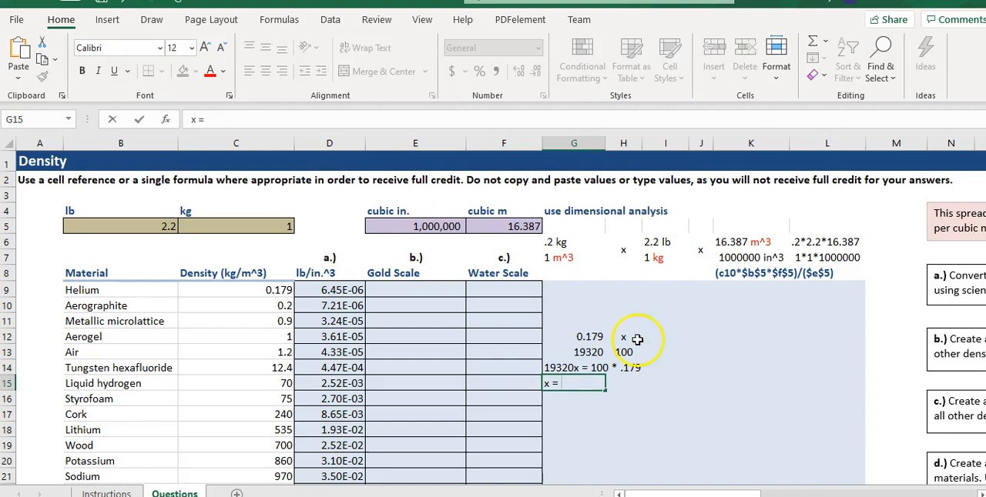
type(" = 10")
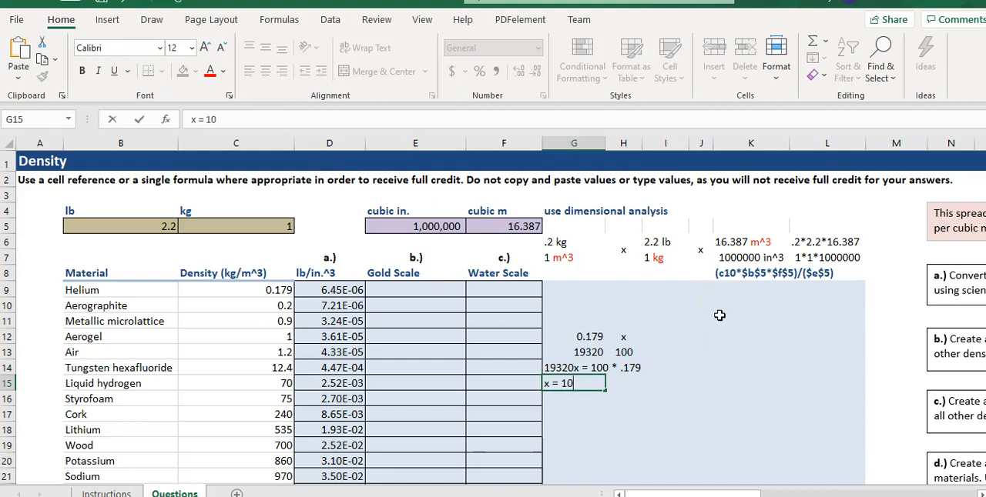
type("0*.179/19320")
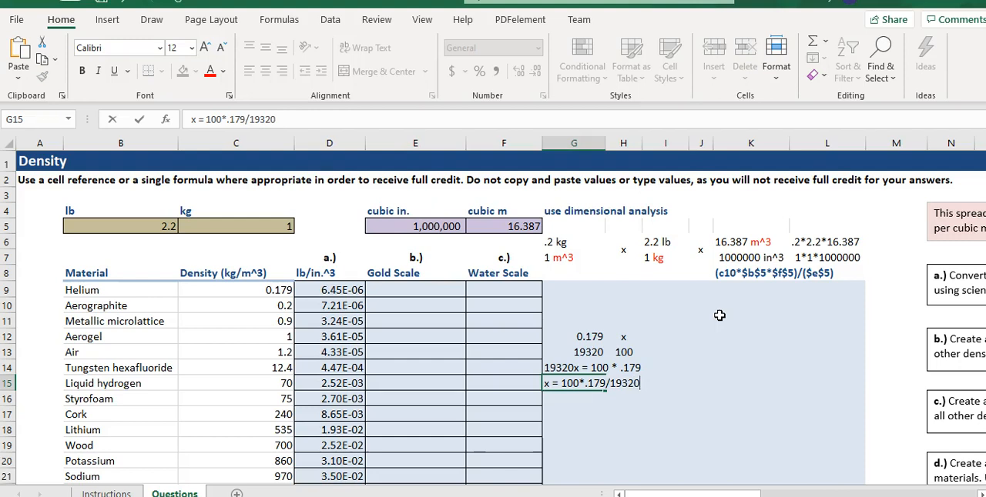
left_click(575, 402)
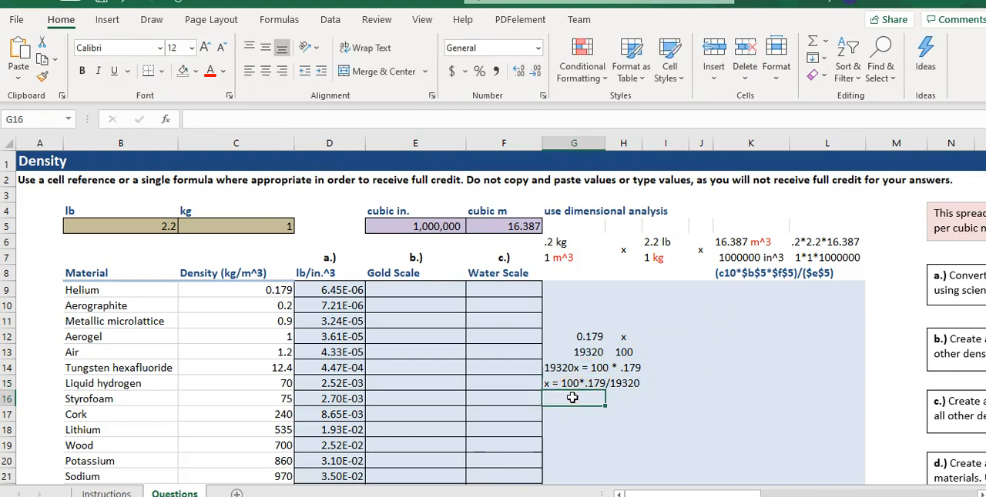
Write the equation with cell references, x= 100 * c9/c58, as text in cell G16, looking up gold's row in the materials table.
double_click(574, 398)
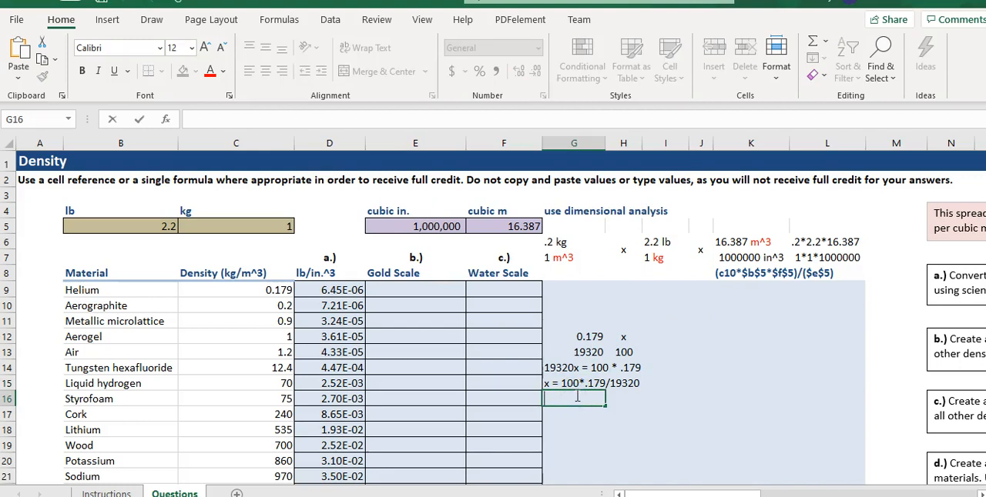
type("x= 100")
type("* c9")
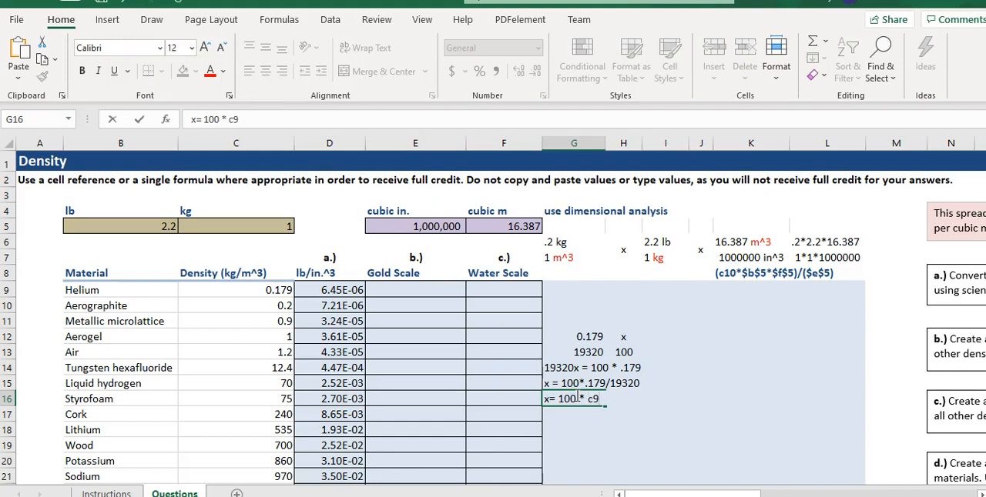
type("/")
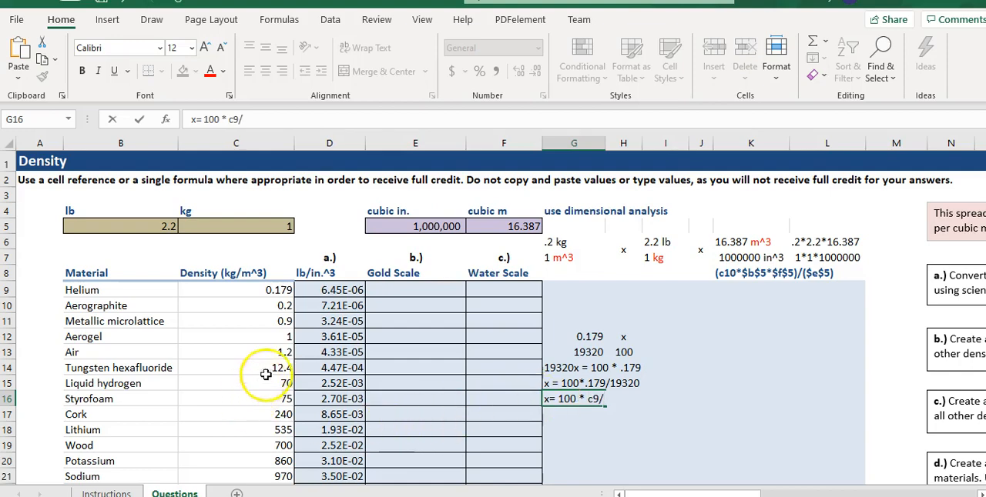
scroll(264, 370, "down", 9)
scroll(282, 396, "down", 5)
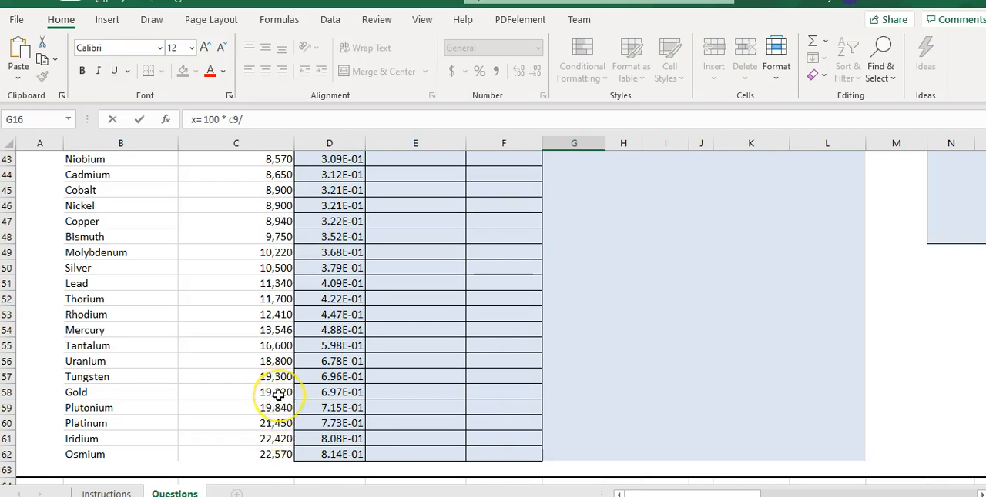
scroll(593, 431, "up", 11)
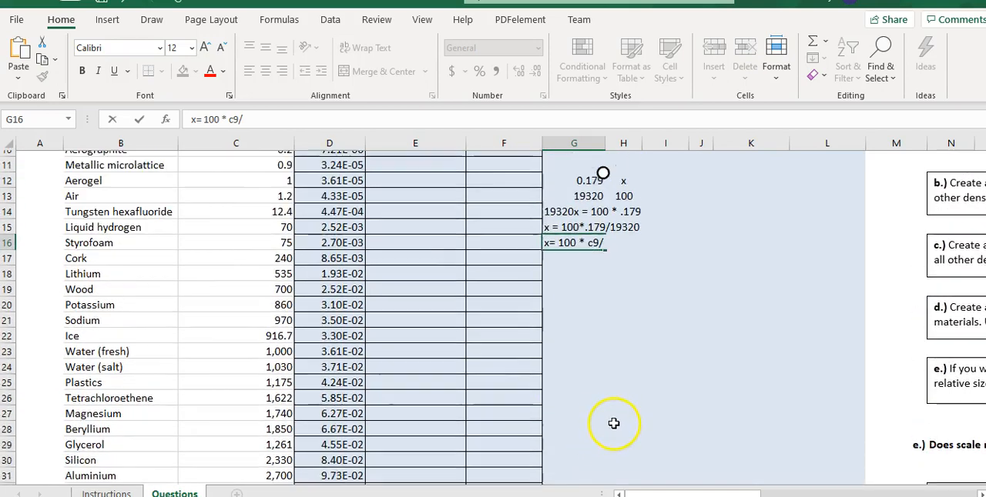
type("c58")
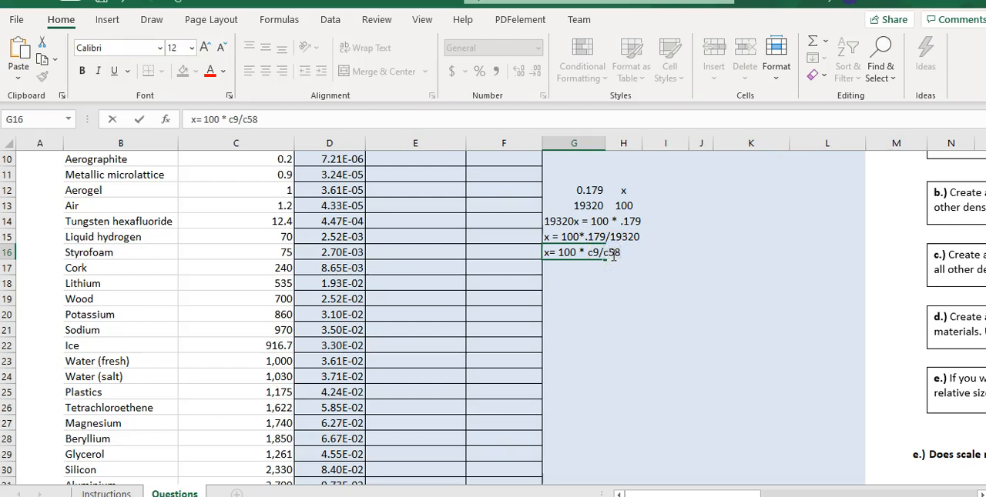
key("Return")
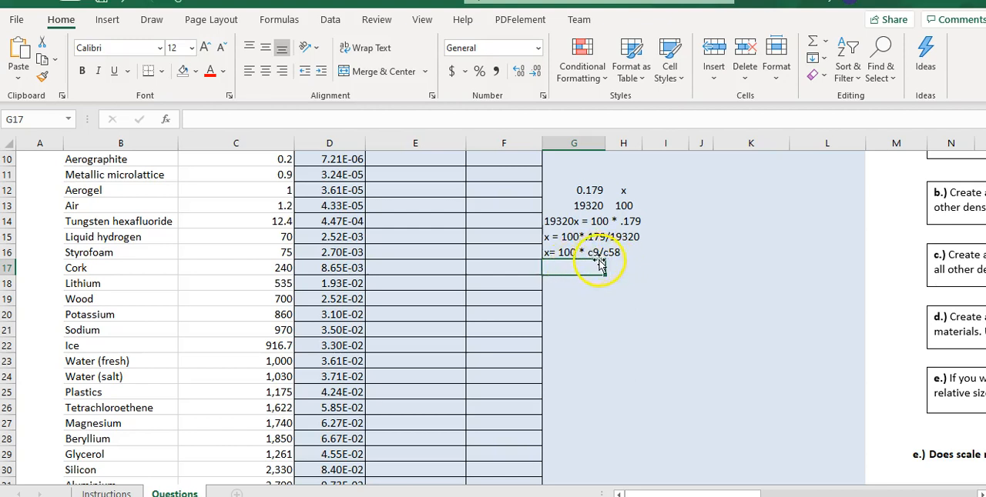
Add the note "use absolute referencing for c58" in cell H17, below the cell-reference equation.
scroll(600, 266, "up", 1)
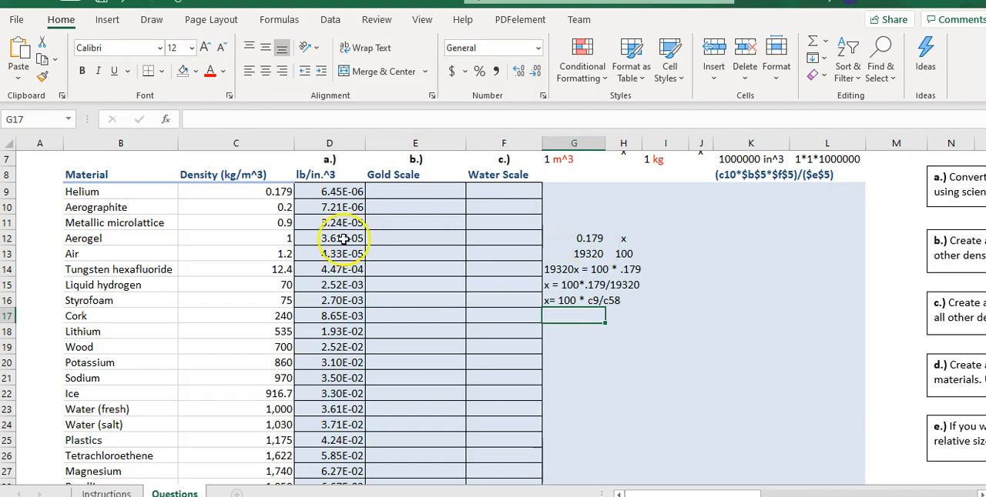
left_click(617, 312)
type("use absolute referencing for")
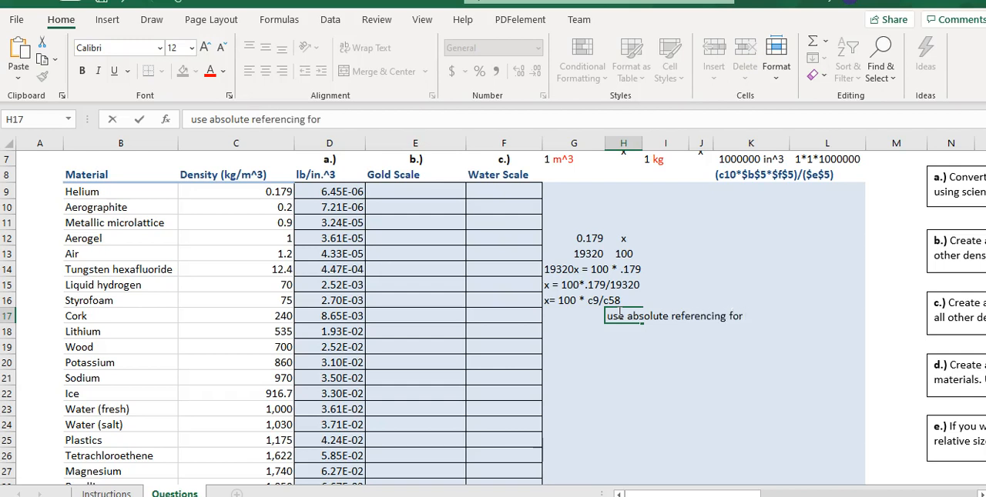
type(" c58")
key("Return")
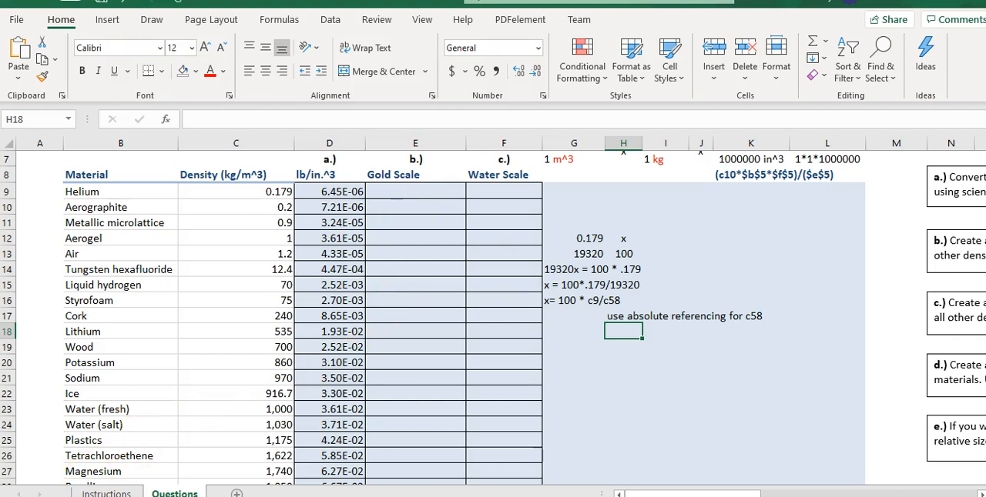
Review the gold scale requirements on the Instructions sheet and check the Gold Scale values from helium down to osmium.
left_click(106, 494)
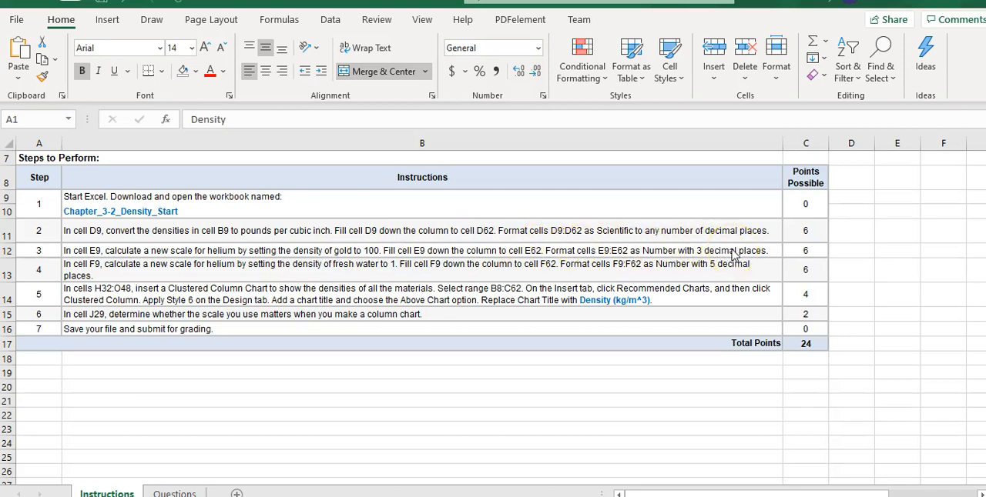
left_click(169, 493)
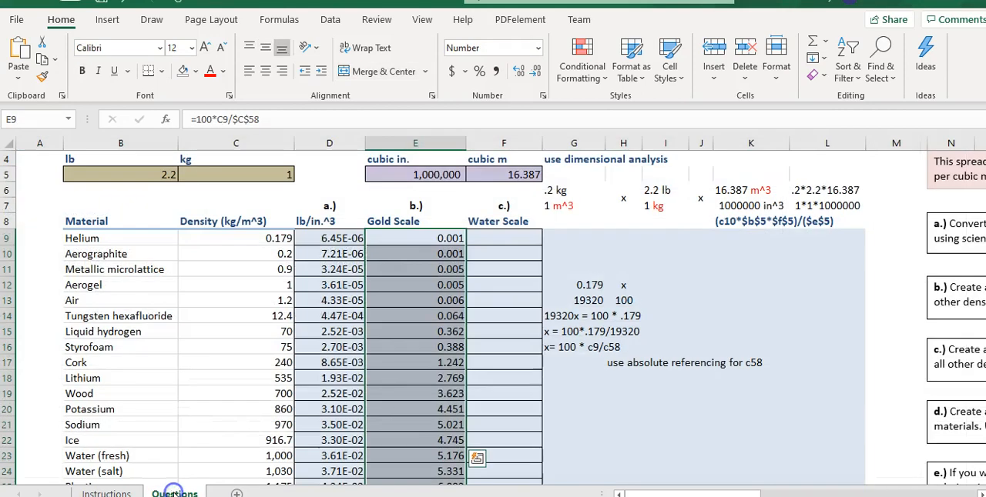
scroll(446, 419, "down", 3)
scroll(446, 419, "down", 11)
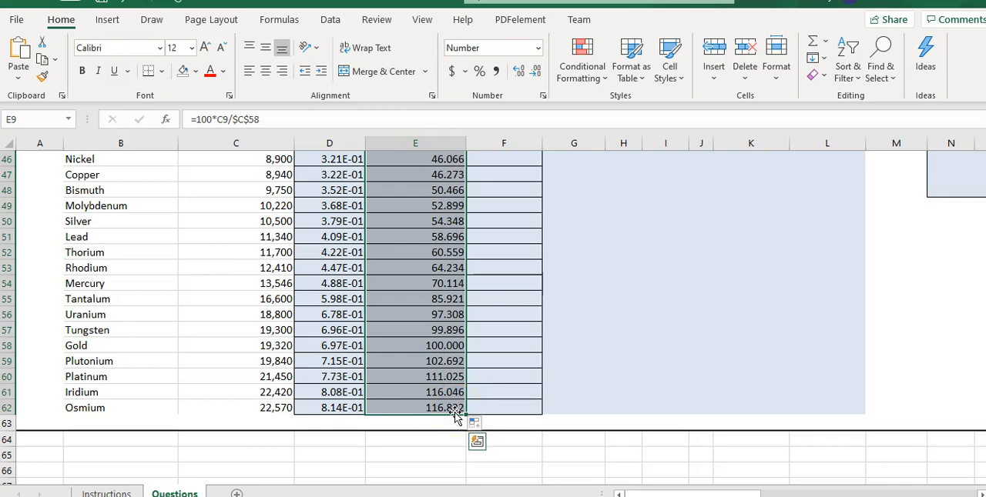
scroll(468, 414, "up", 3)
scroll(468, 414, "up", 12)
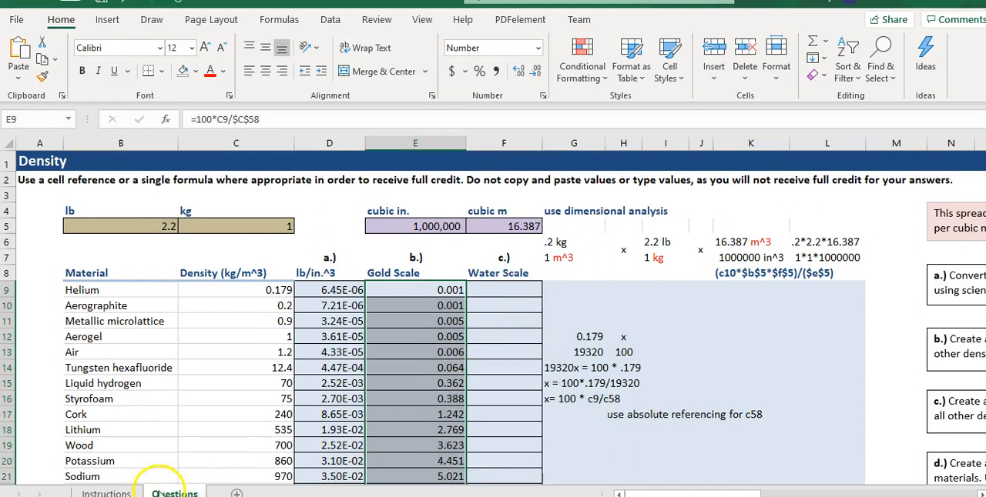
Read the water scale requirements on the Instructions sheet and locate fresh water in the materials table on the Questions sheet.
left_click(106, 493)
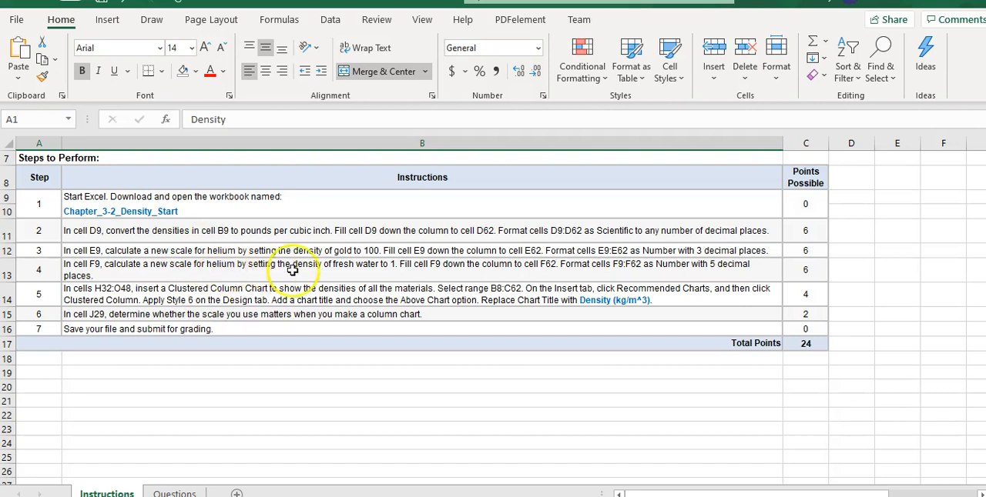
left_click(172, 492)
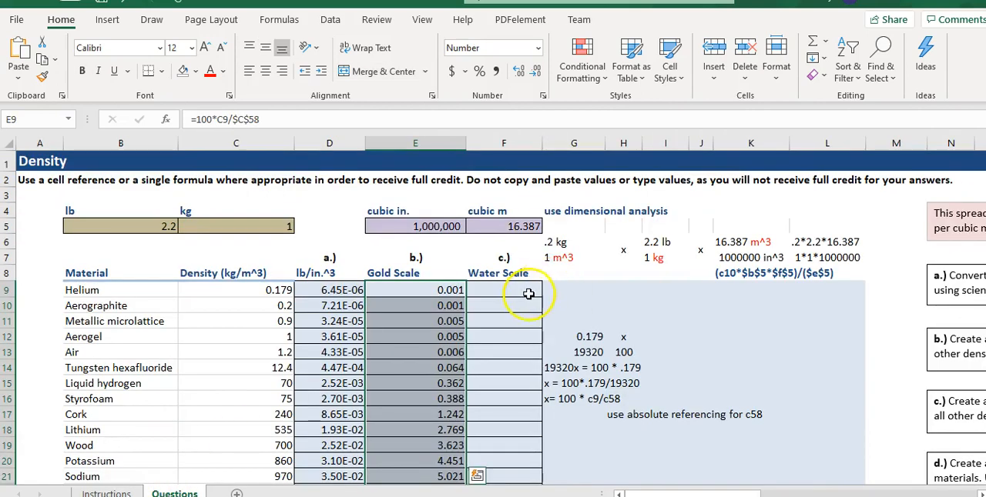
scroll(524, 296, "down", 6)
scroll(522, 323, "down", 1)
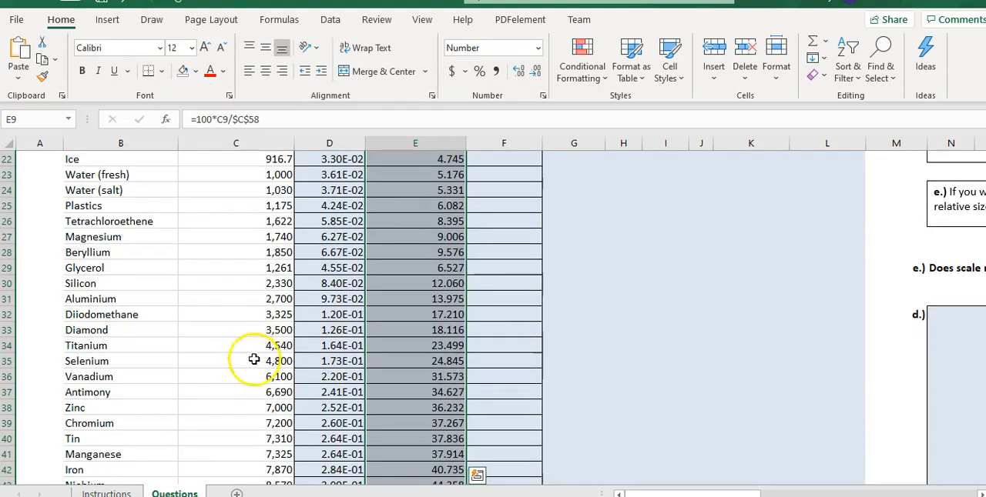
left_click(108, 491)
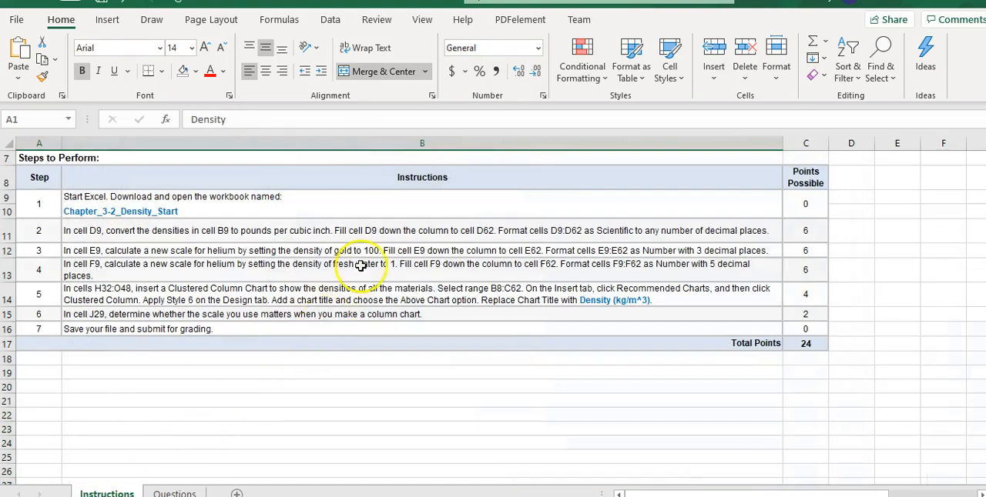
left_click(176, 492)
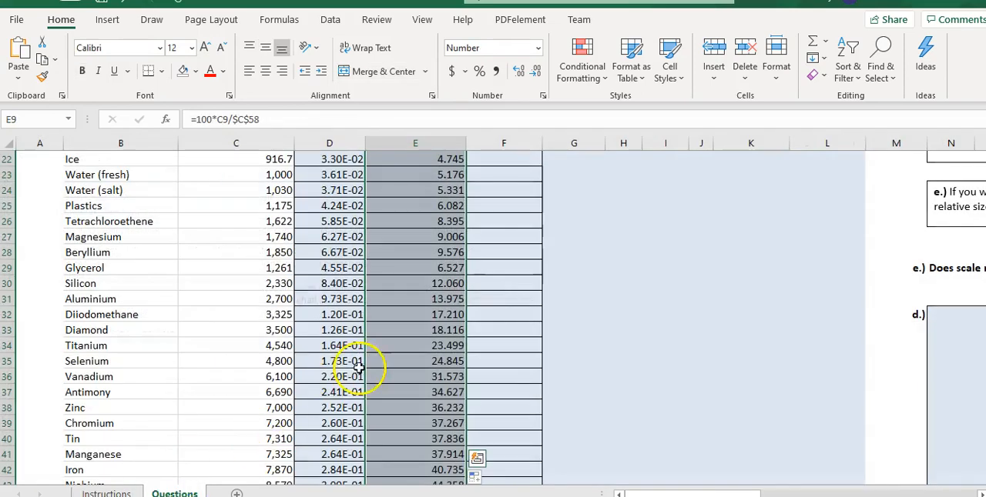
Enter 1 as the Water Scale value for fresh water in cell F23.
scroll(429, 374, "down", 2)
scroll(428, 373, "up", 4)
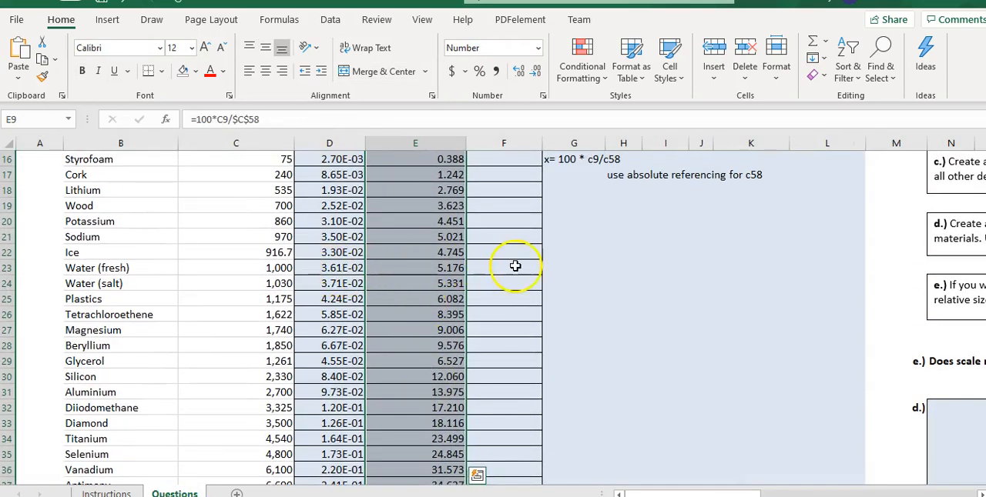
left_click(512, 270)
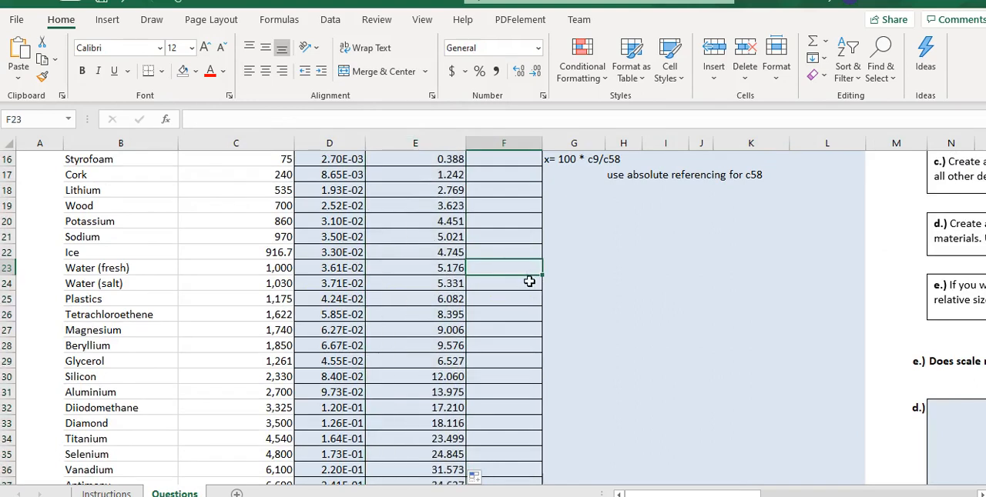
type("1")
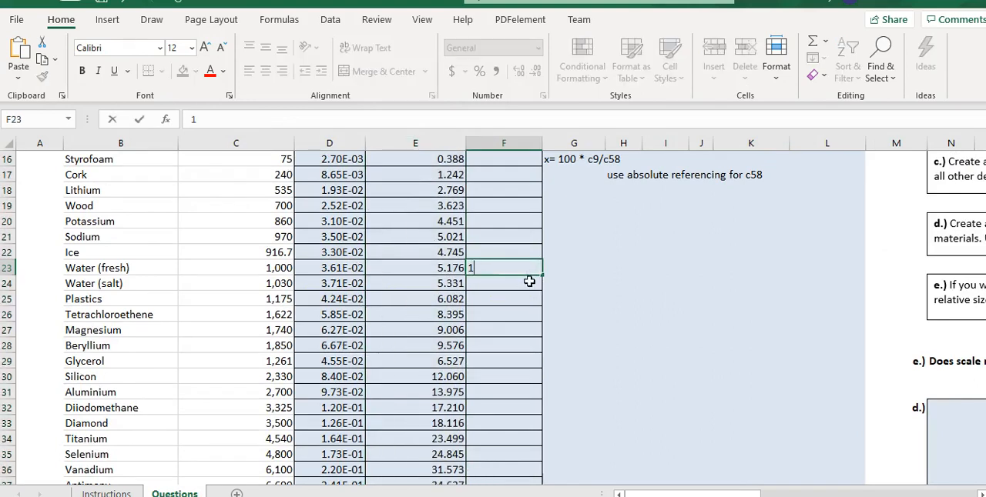
Start the water scale proportion with helium's density .179 in cell G23 and fresh water's density 1000 in cell G24.
left_click(585, 271)
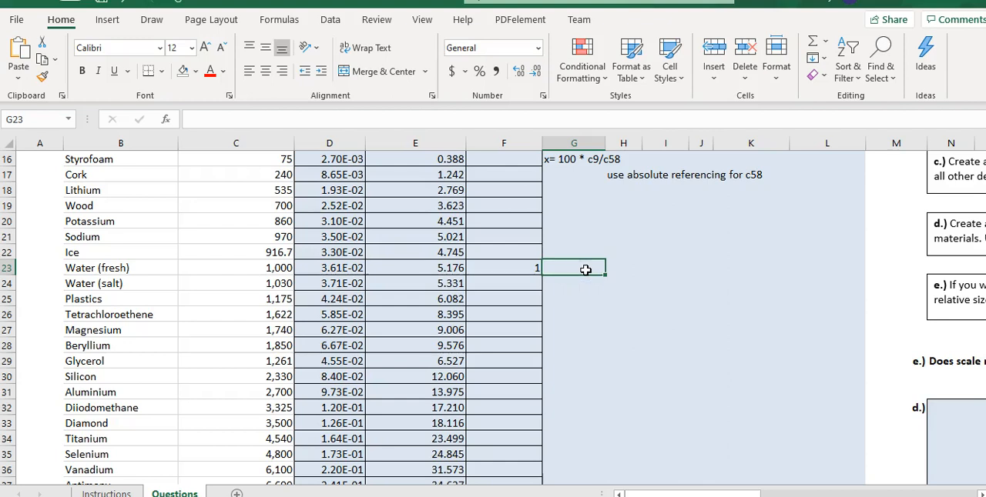
type(".")
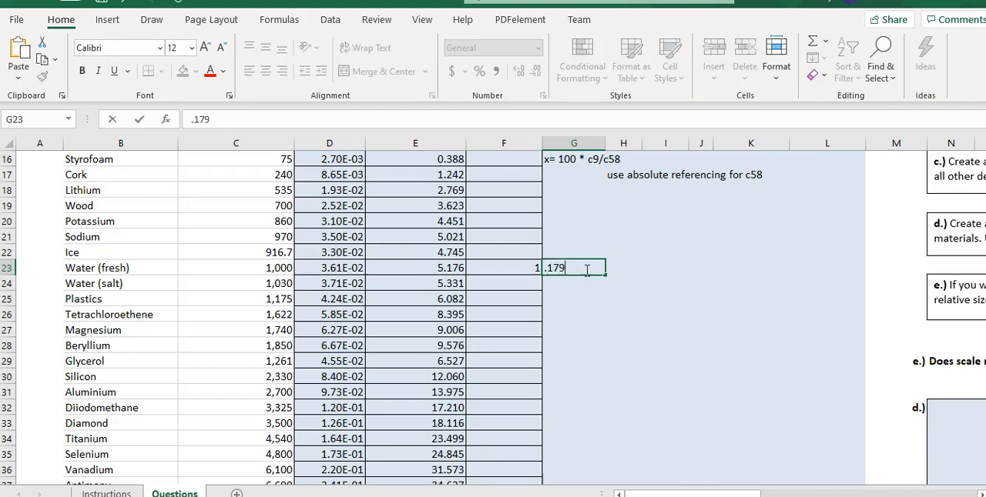
type("179")
key("Return")
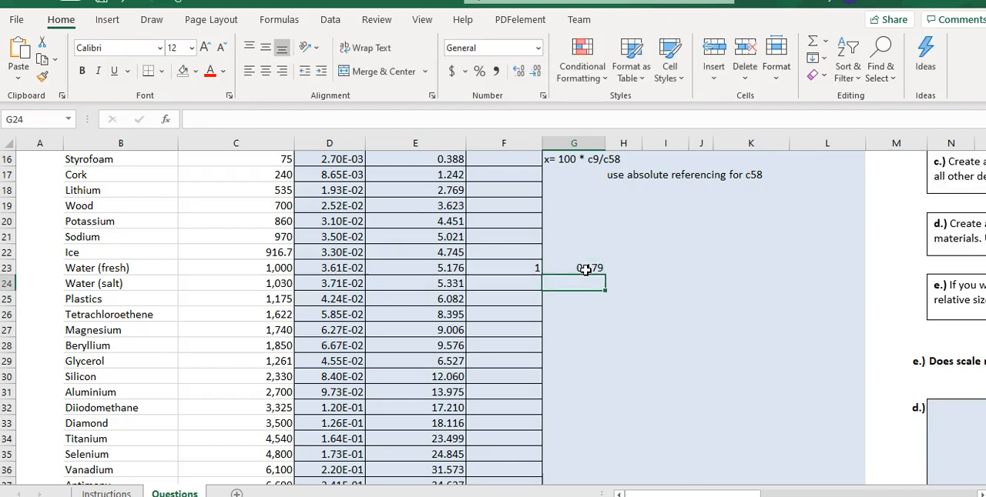
type("1000")
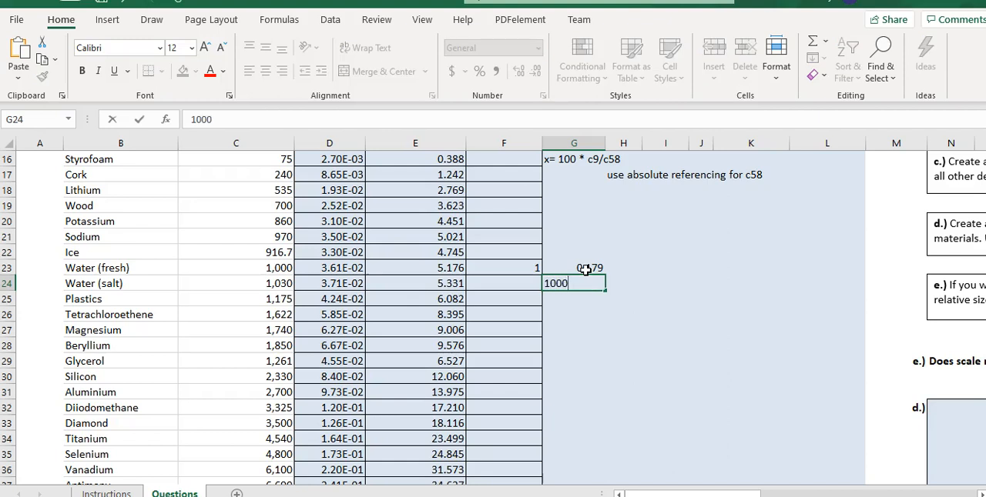
key("Tab")
Complete the water scale proportion with x in cell H23 and 1 in cell H24.
key("Up")
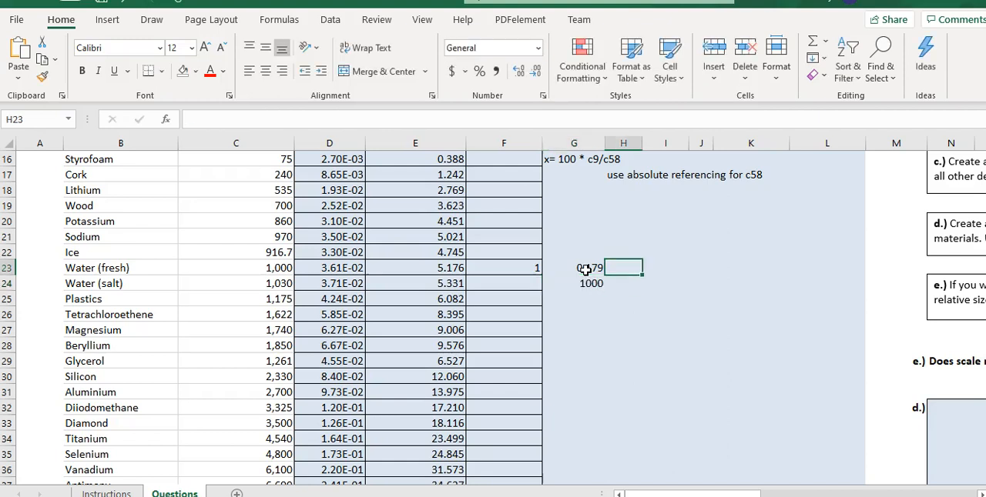
type("x")
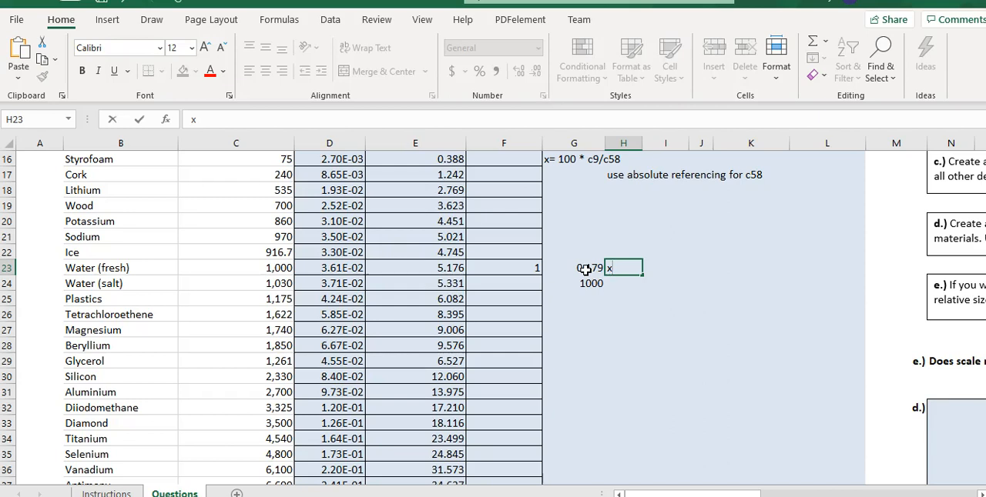
key("Return")
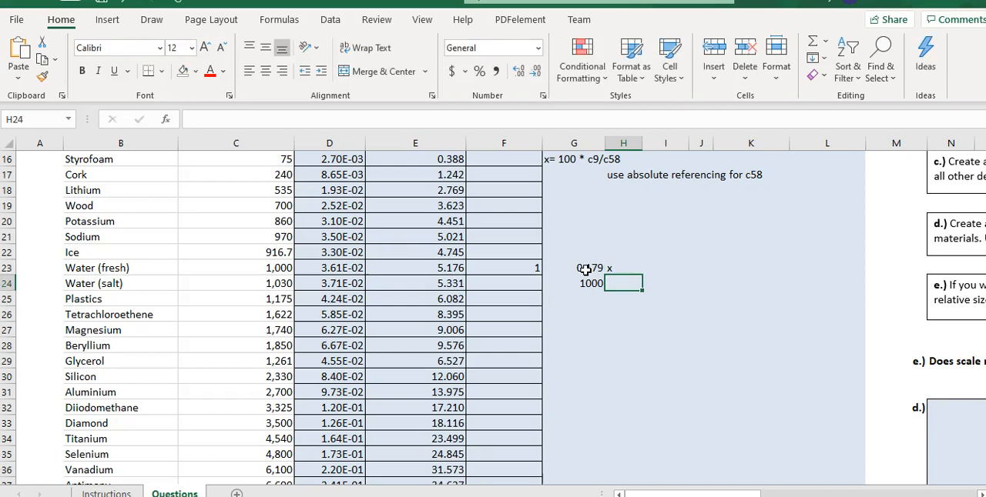
type("1")
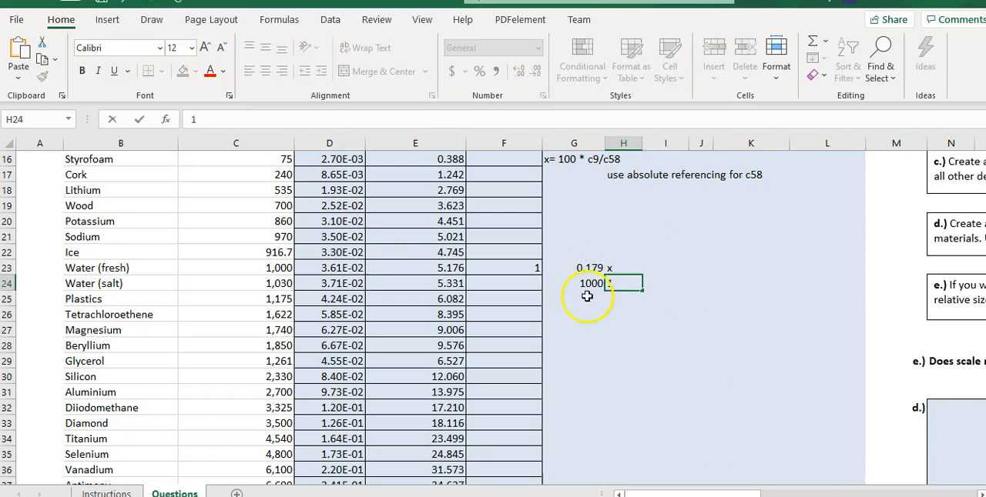
left_click(589, 299)
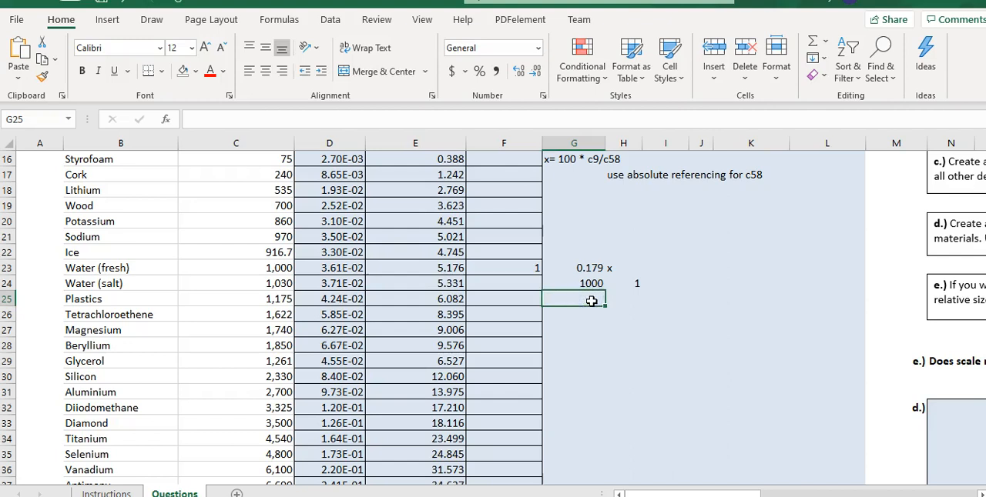
Left-align cells H23:H24 and write the cross-multiplied equation .179*1= 1000 x in cell G25.
left_click_drag(616, 268, 622, 282)
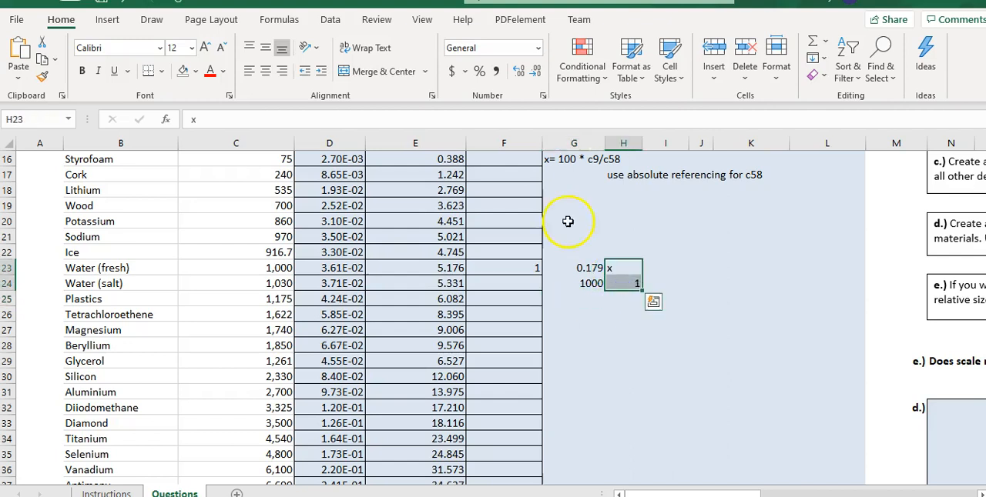
left_click(248, 70)
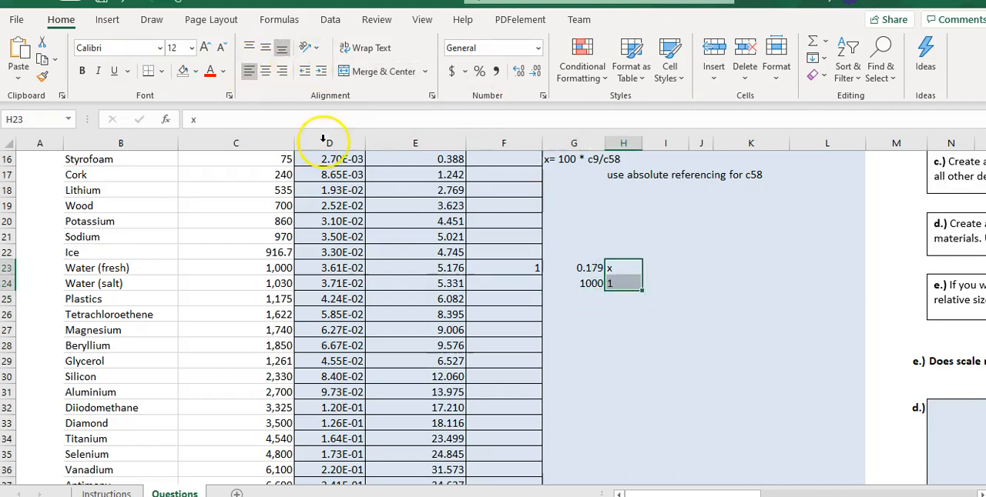
left_click(585, 300)
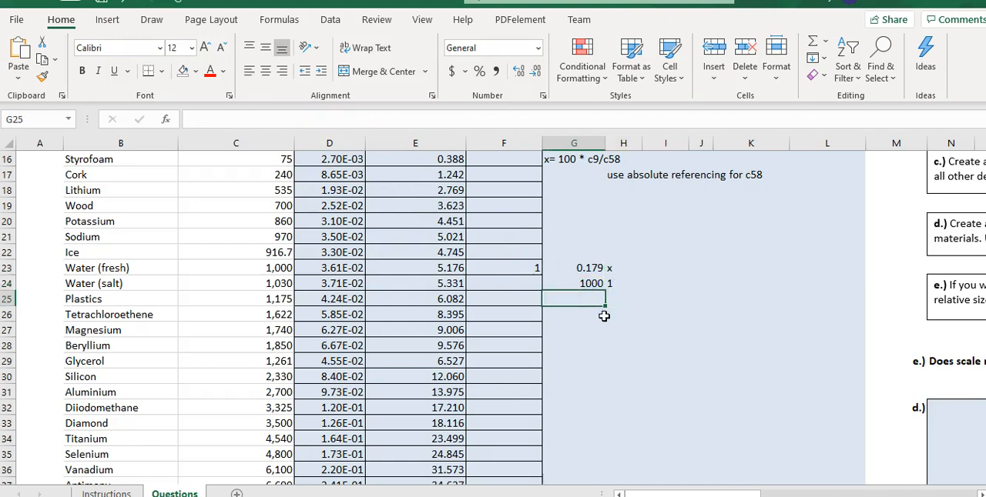
type(".179*1= 100")
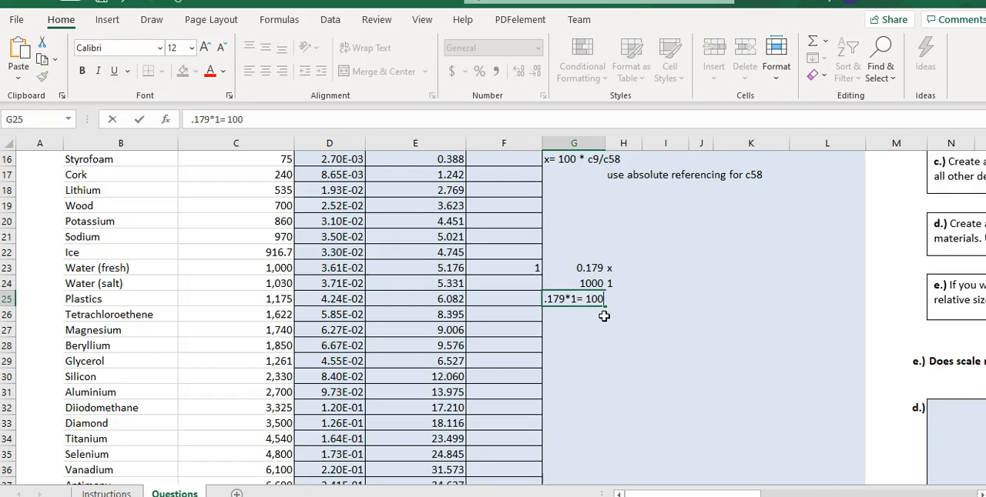
type("0 x")
key("Return")
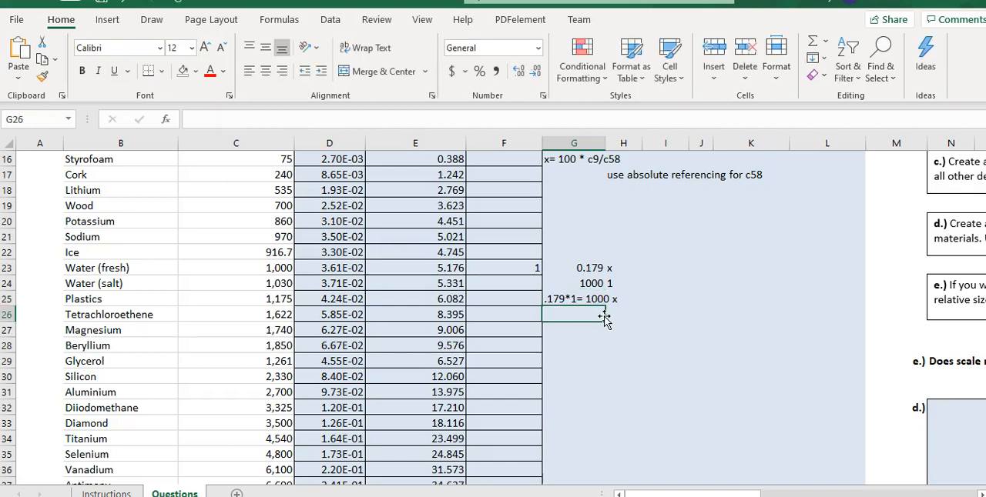
Write the solved equation x = .179*1/1000 in cell G26.
type("x = 100*.179/19320")
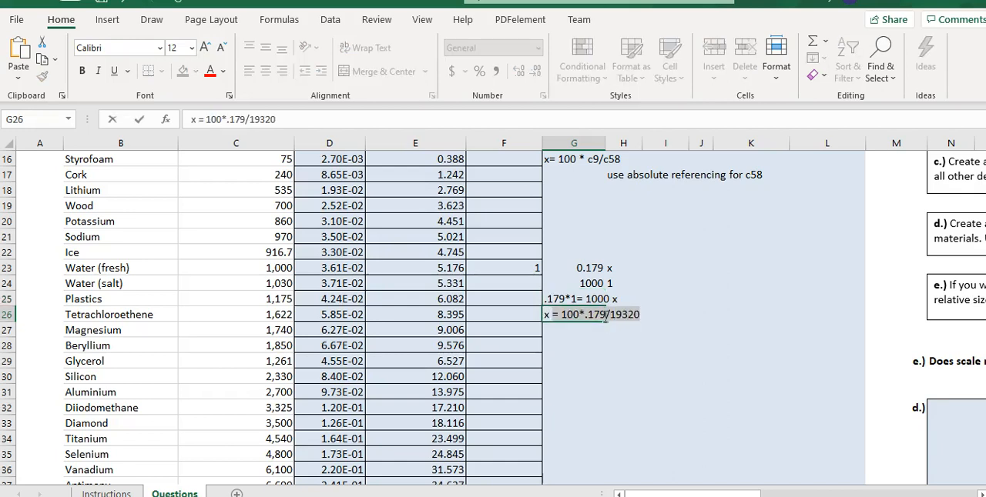
type("=")
key("BackSpace")
type(".179*")
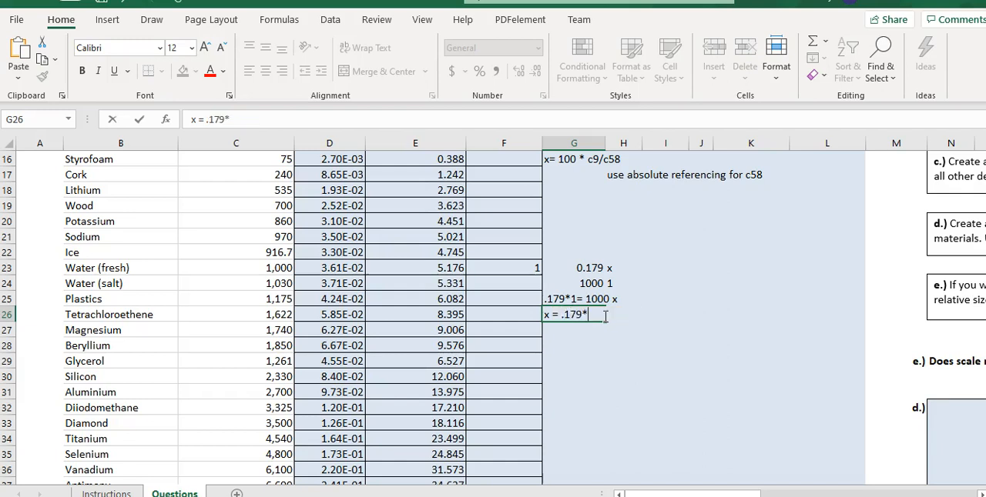
type("1/1000")
key("Return")
Write the cell-reference version of the equation, x= c9*1/c23, in cell G27.
left_click(576, 327)
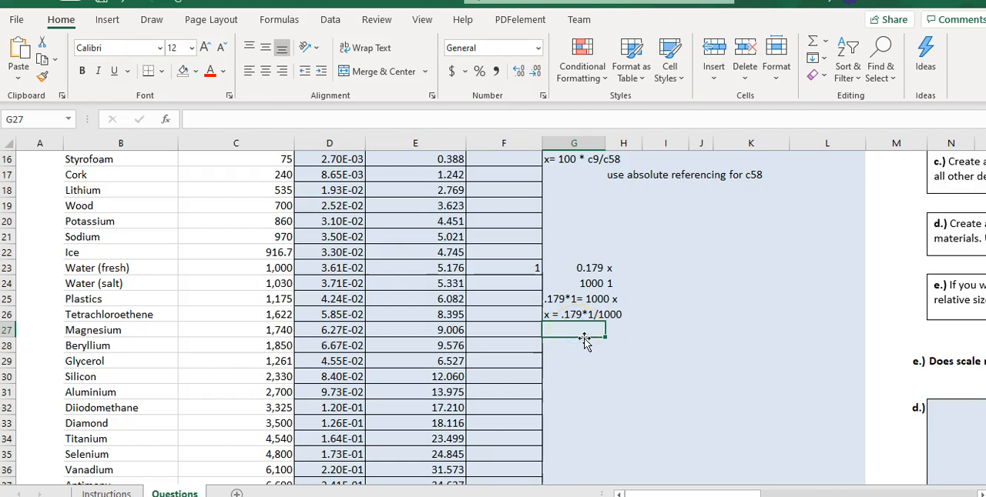
type("x= ")
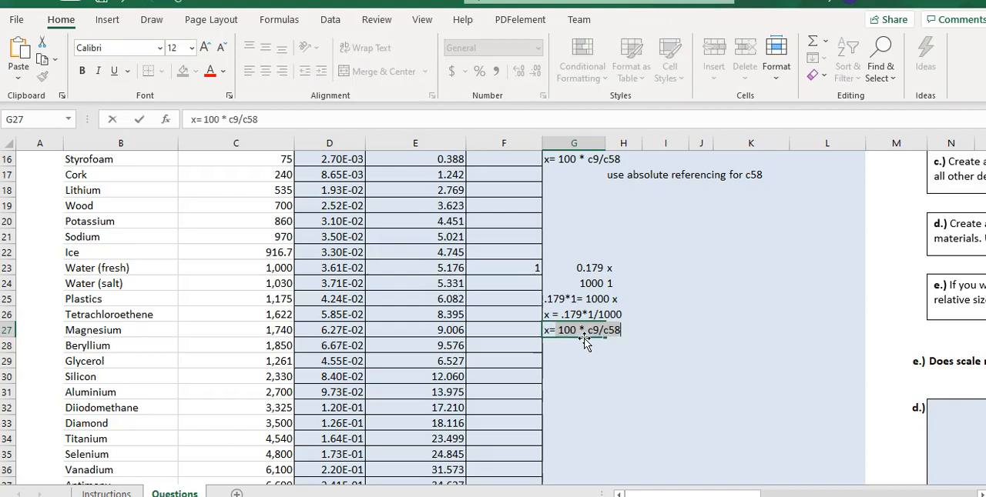
type("c9*1/c23")
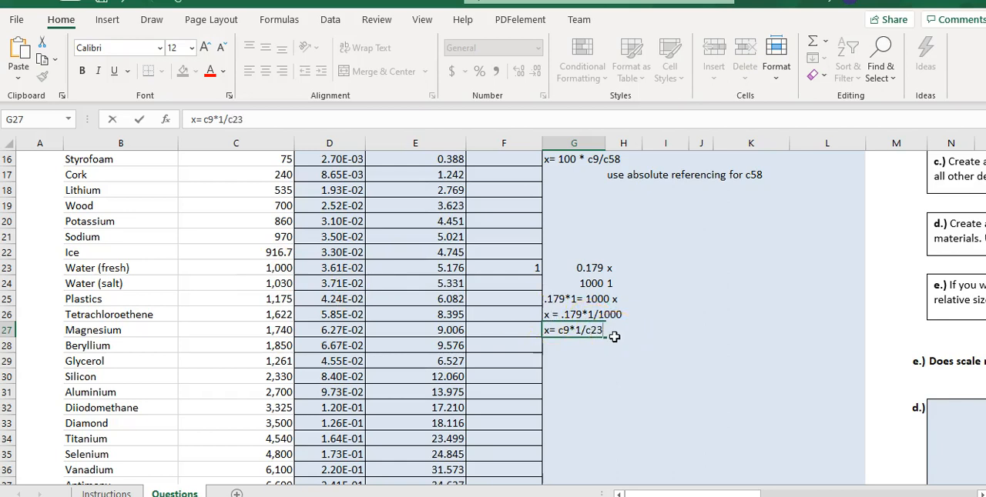
key("Return")
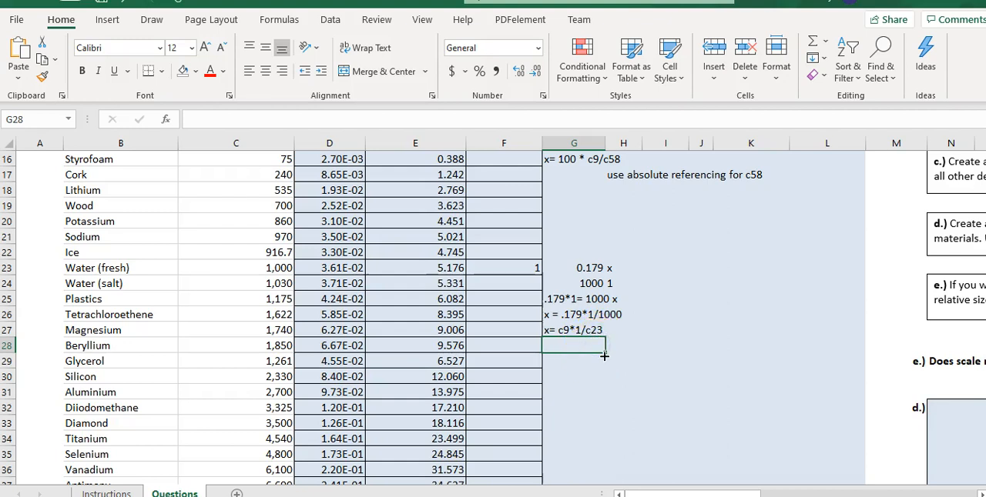
Add the note "use absolute referencing for C23" in cell G28.
type("use a")
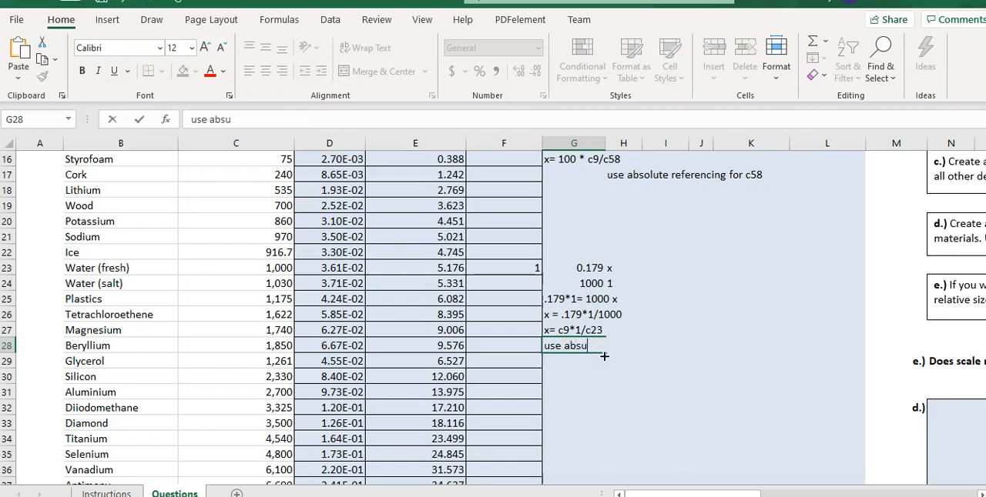
type("bsolute referencing for C23")
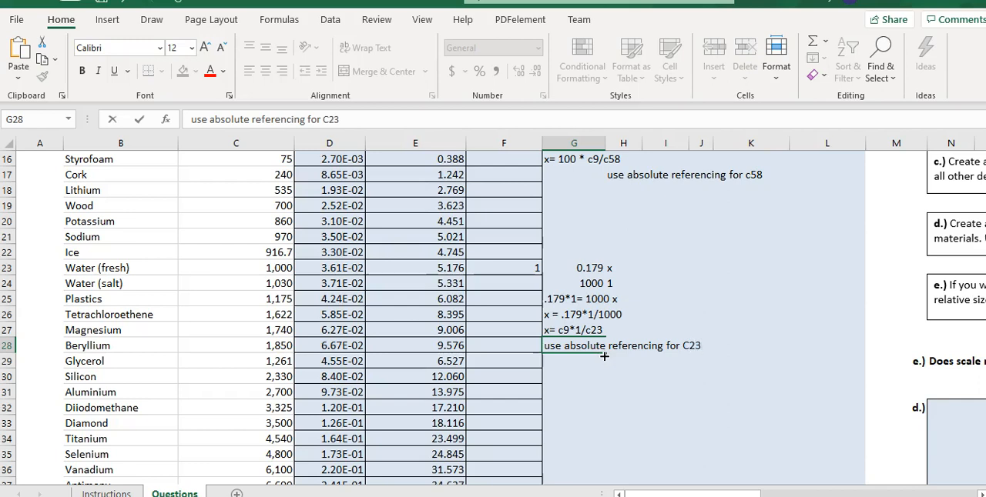
key("Return")
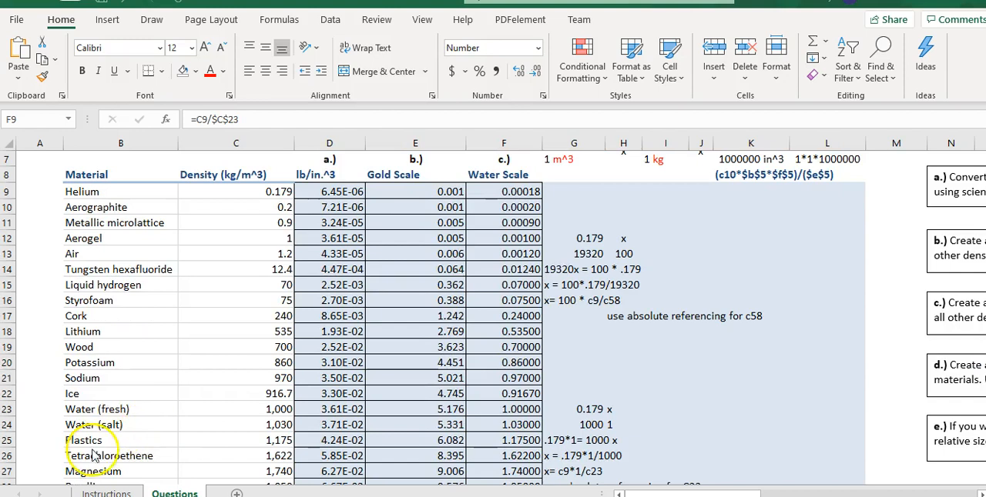
Select the Water Scale values from F9 down and check their required number format on the Instructions sheet.
key("ctrl+shift+Down")
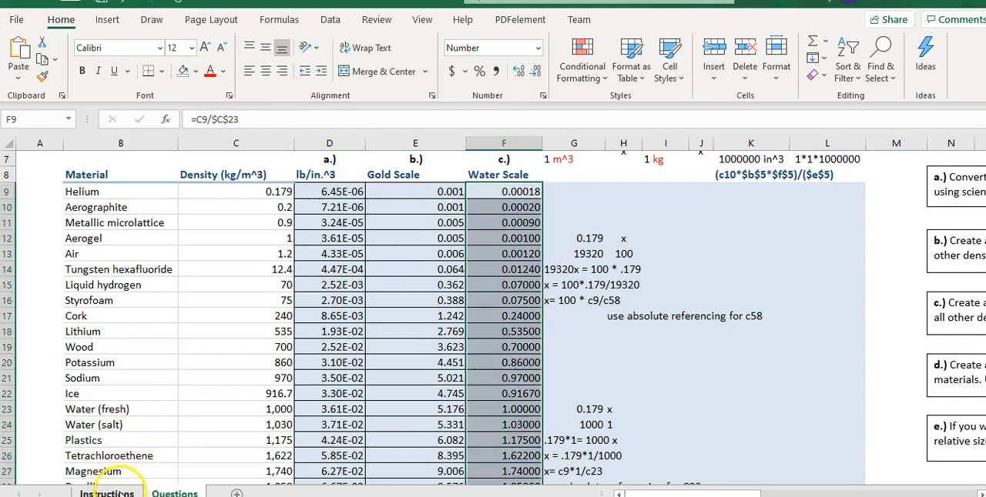
left_click(108, 493)
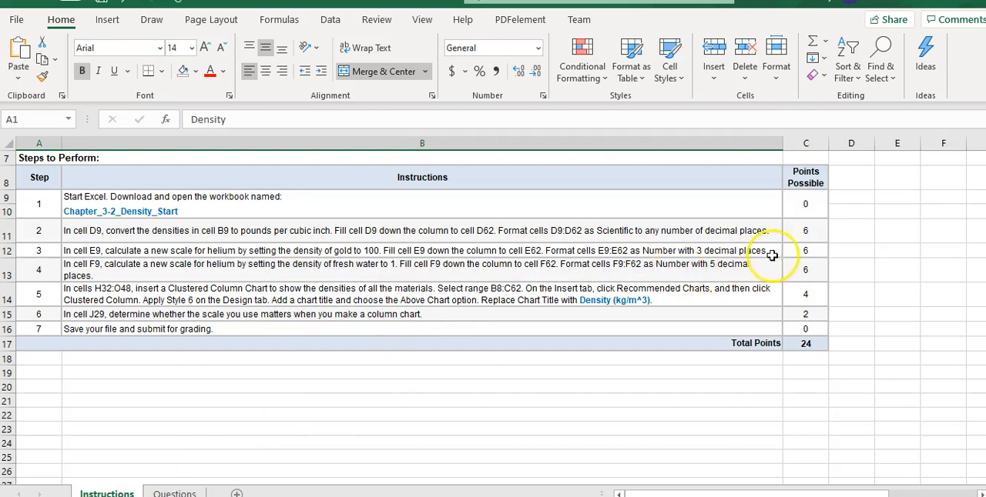
left_click(176, 493)
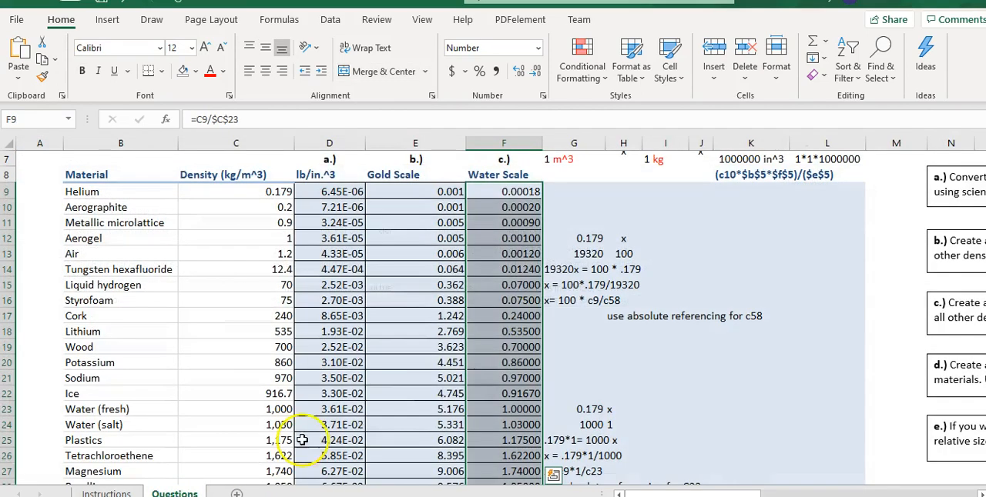
left_click(617, 336)
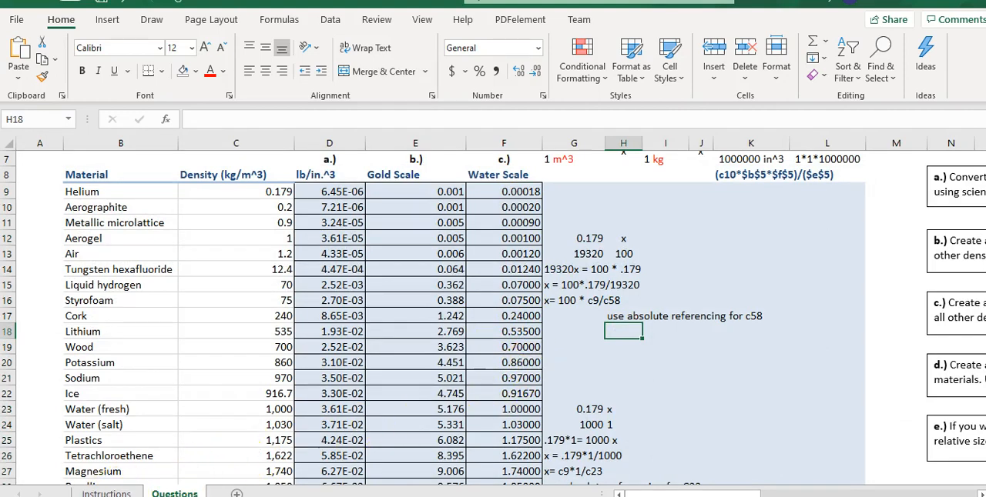
Read the chart requirements on the Instructions sheet and select the Material and Density range B8:C62 on the Questions sheet.
left_click(107, 493)
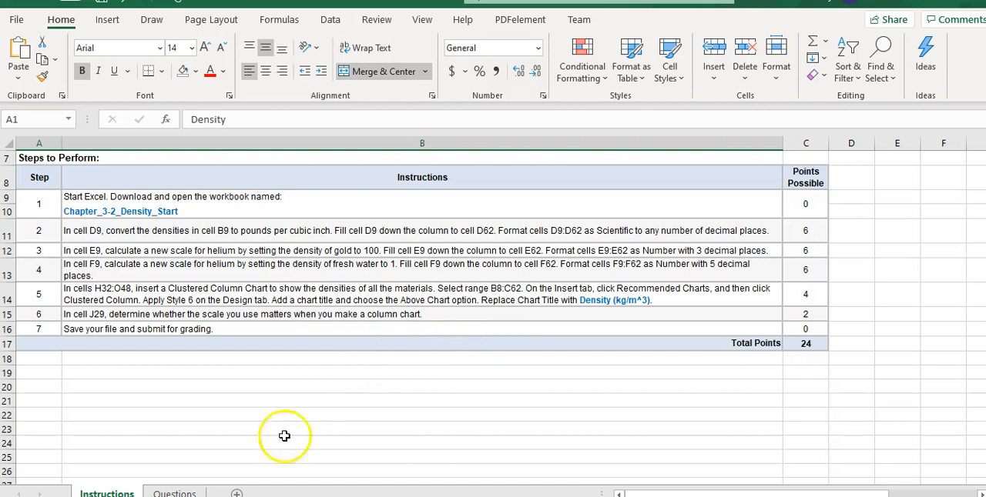
left_click(174, 493)
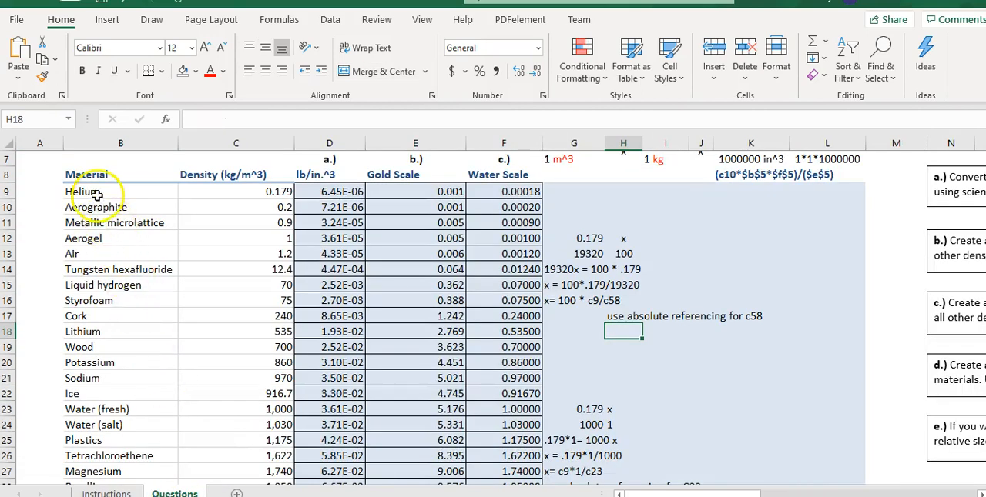
left_click(126, 195)
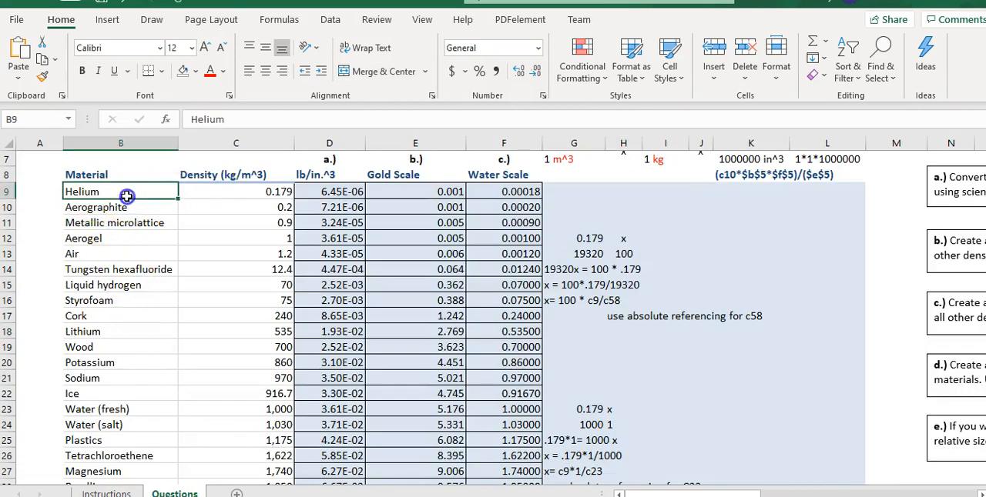
left_click(121, 174)
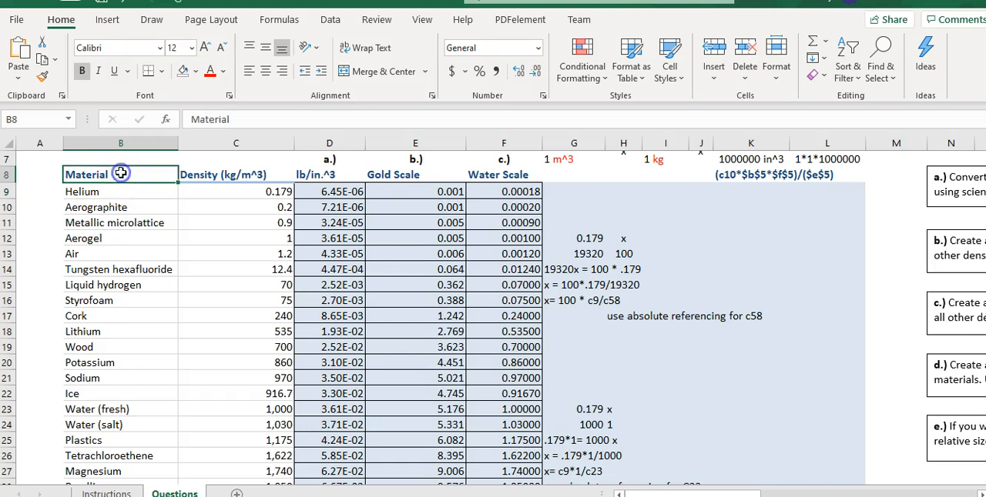
scroll(127, 343, "down", 20)
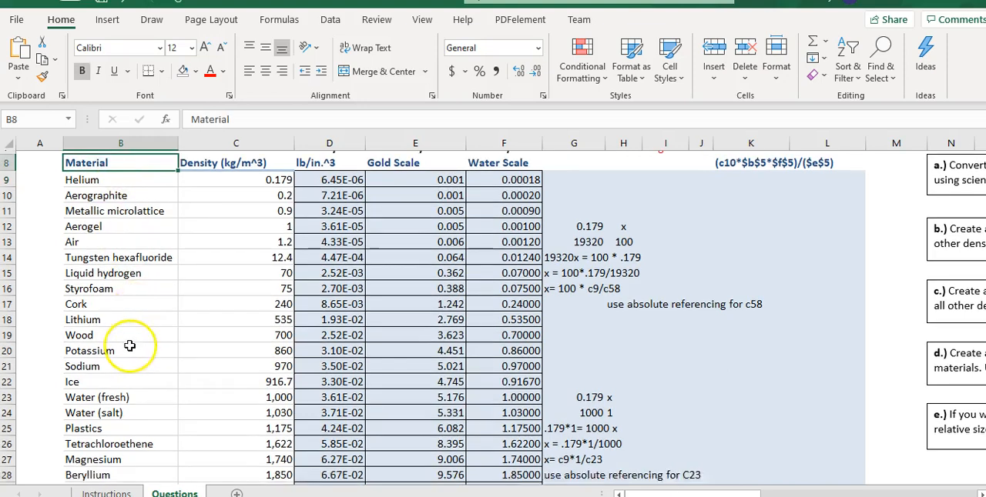
scroll(116, 350, "up", 5)
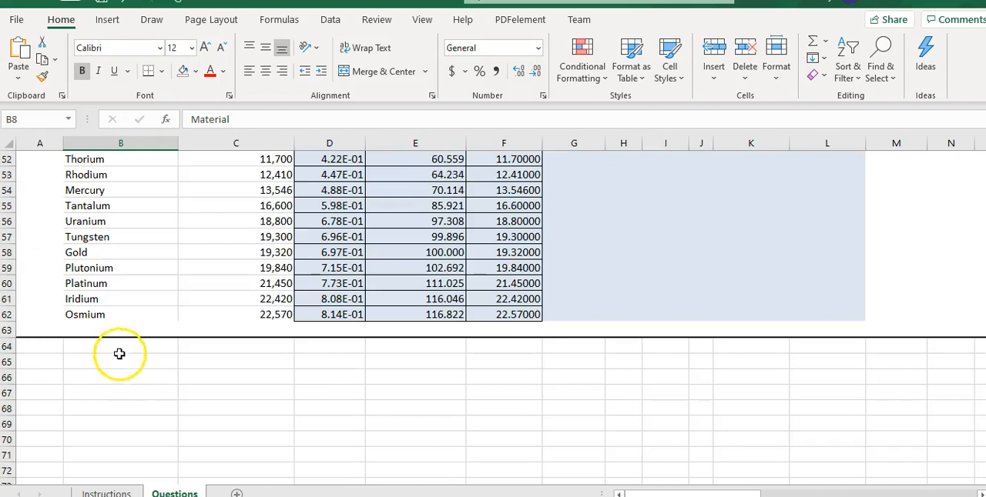
scroll(158, 335, "up", 9)
scroll(163, 341, "up", 8)
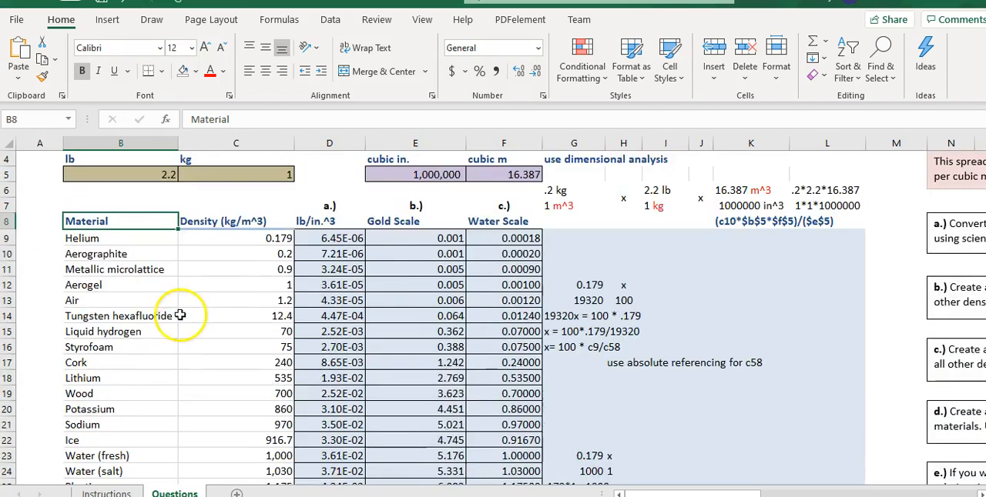
left_click_drag(110, 273, 191, 420)
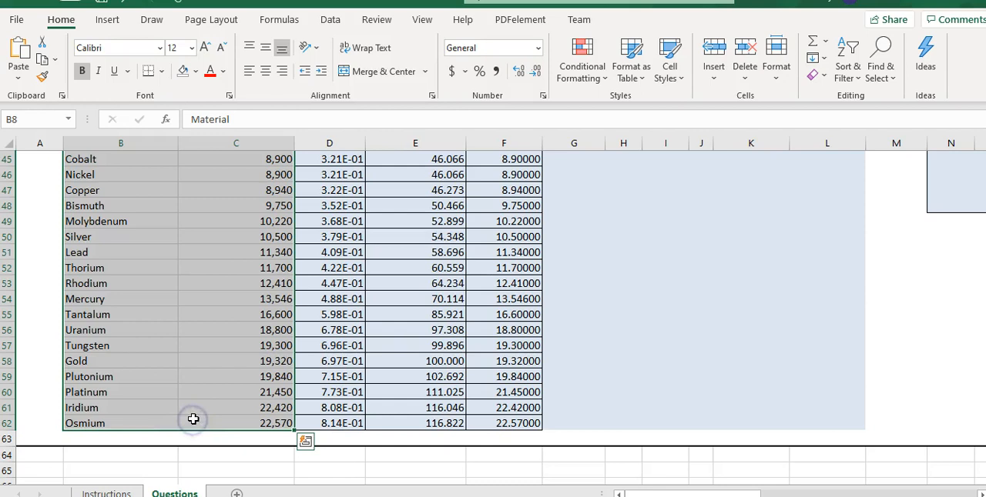
Recheck the chart instructions and insert the recommended Clustered Column chart for the selected materials and densities.
left_click(107, 491)
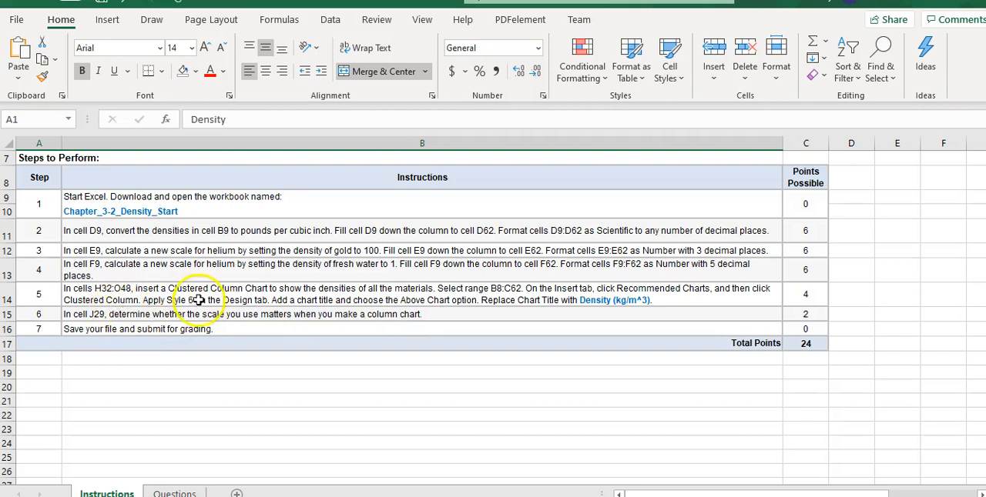
left_click(175, 491)
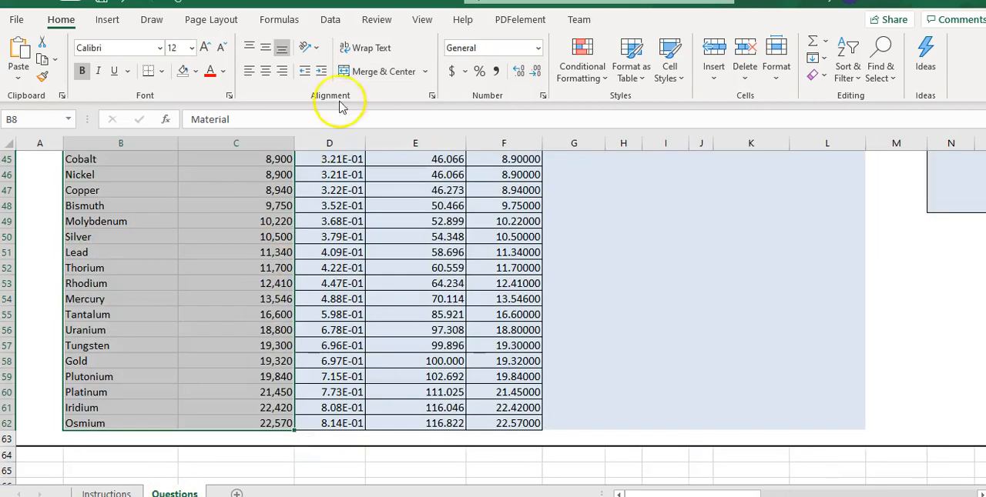
left_click(107, 21)
left_click(345, 54)
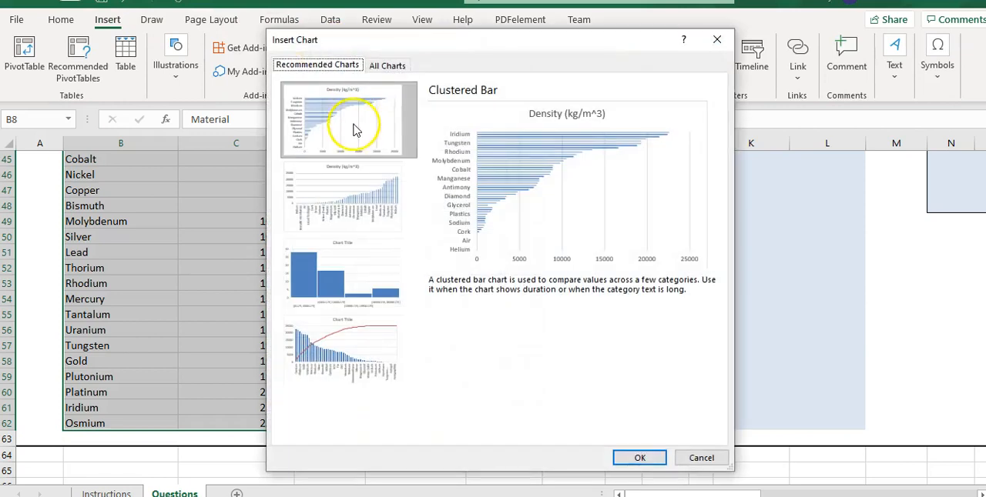
left_click(348, 211)
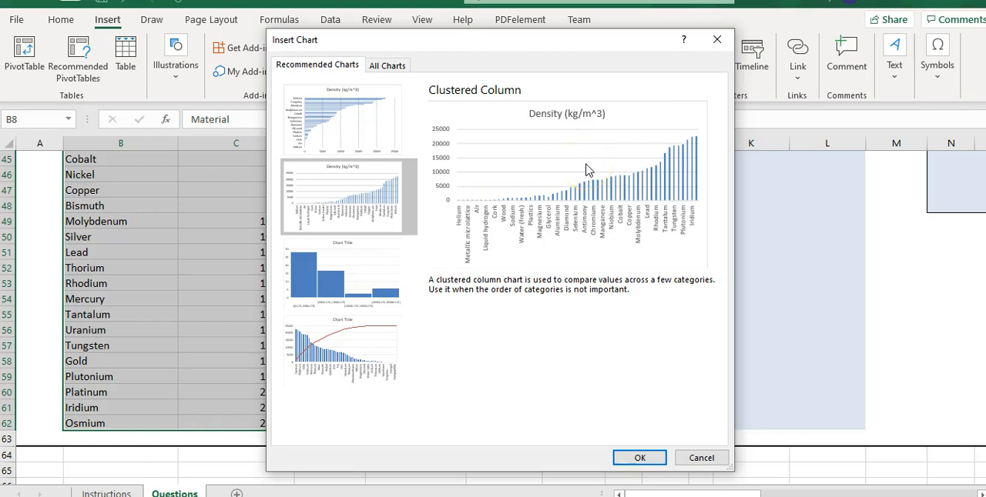
left_click(641, 458)
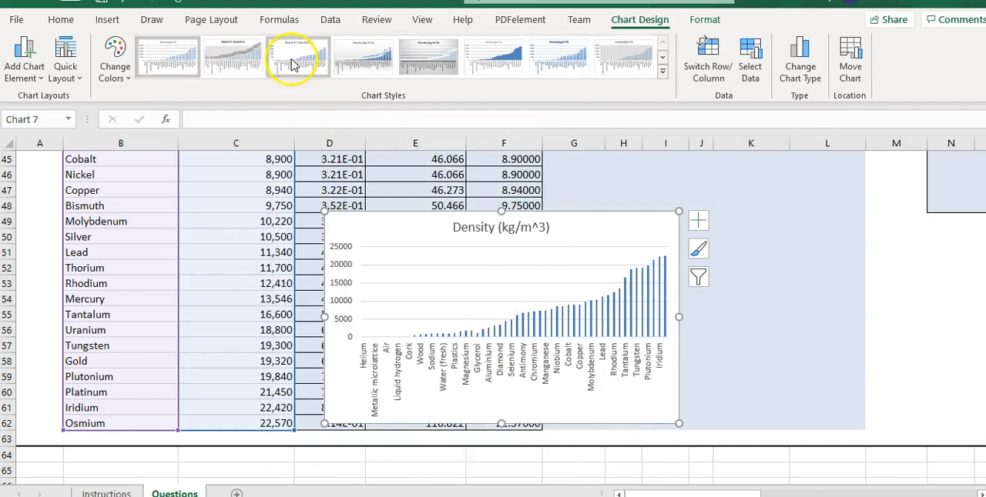
Apply Style 6 to the density chart and check the title and placement requirements on the Instructions sheet.
left_click(493, 67)
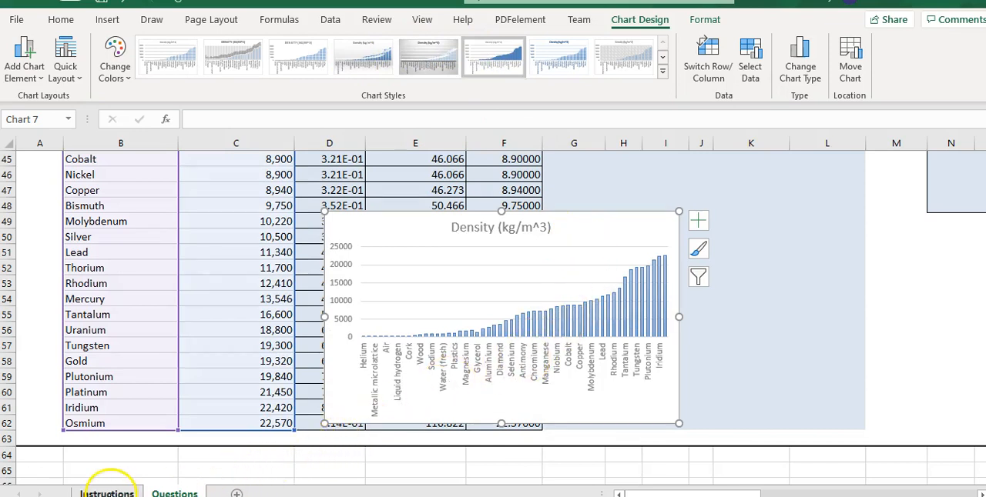
left_click(107, 492)
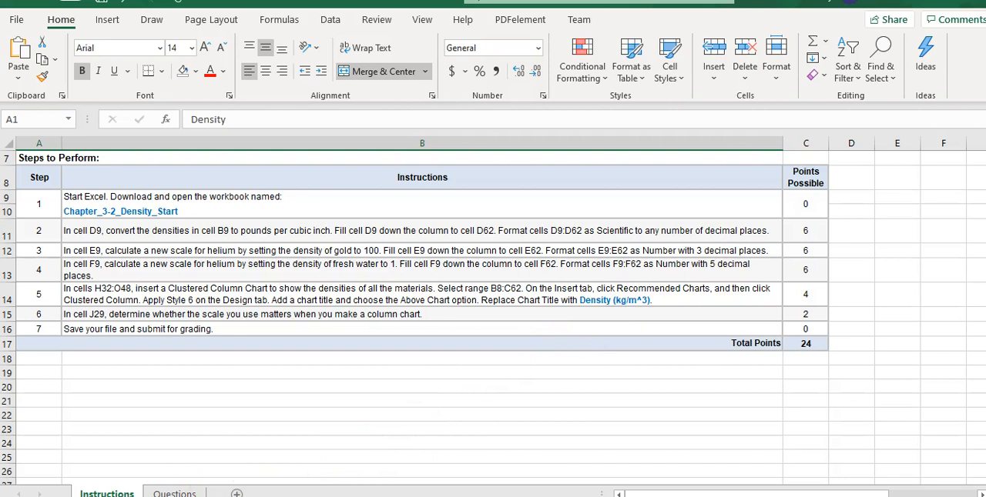
left_click(171, 493)
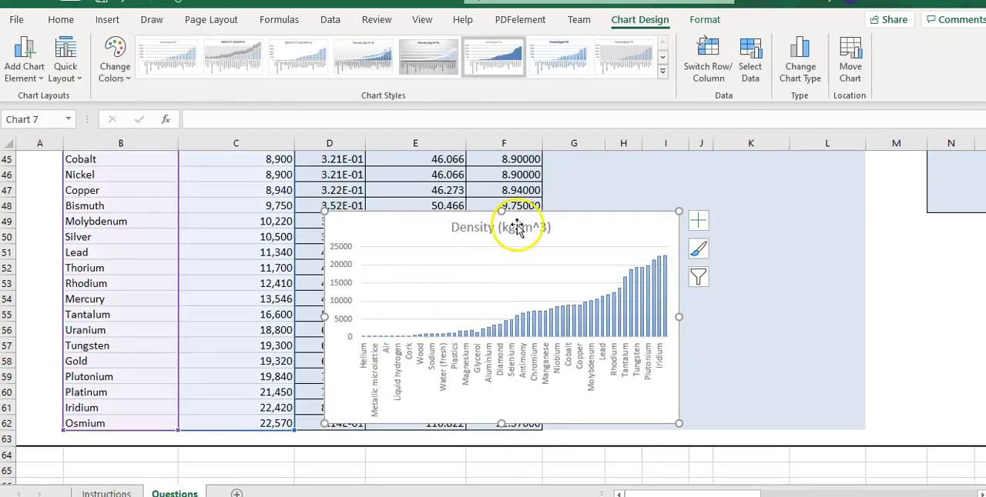
left_click(123, 493)
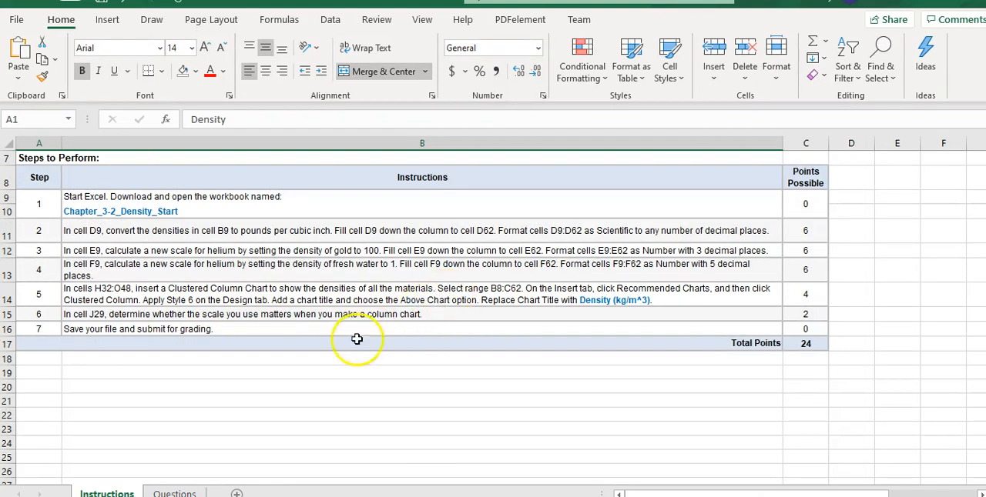
Move the density chart into the shaded part d.) answer area on the Questions sheet.
left_click(175, 493)
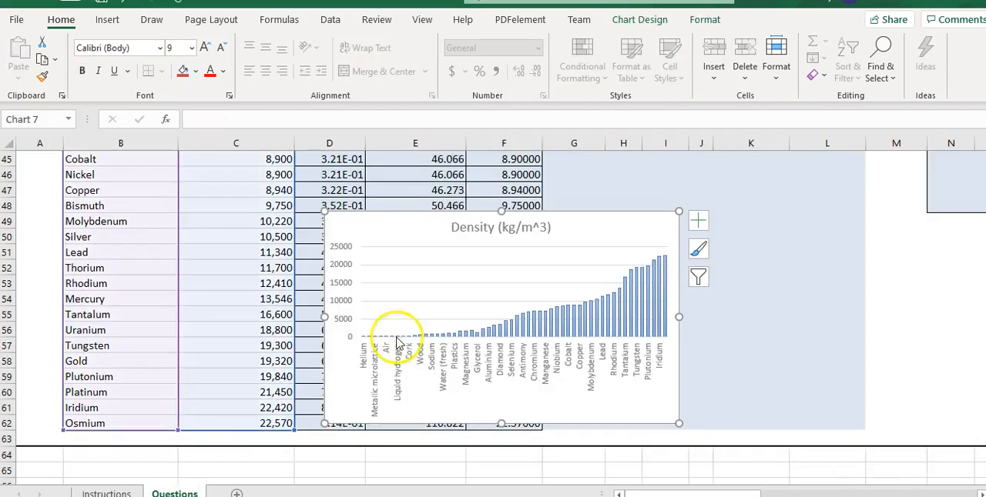
left_click_drag(410, 229, 696, 163)
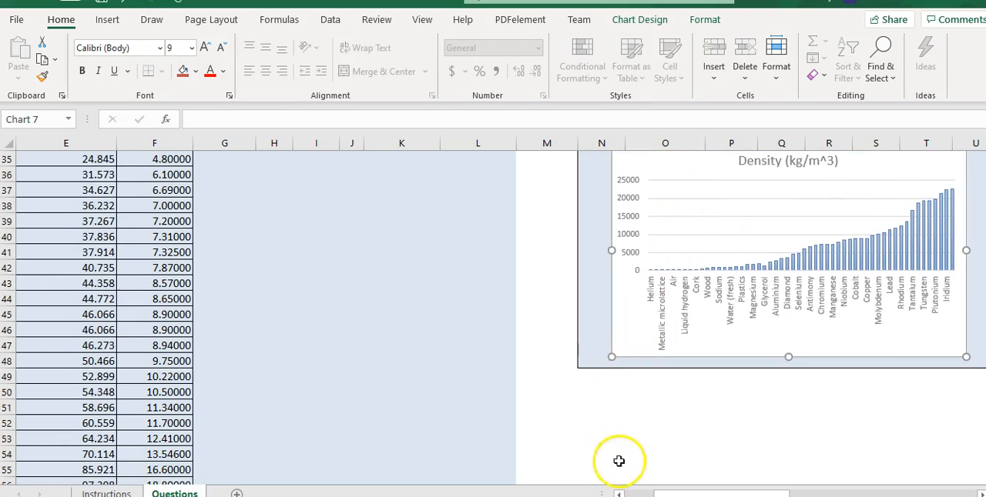
left_click_drag(694, 493, 660, 488)
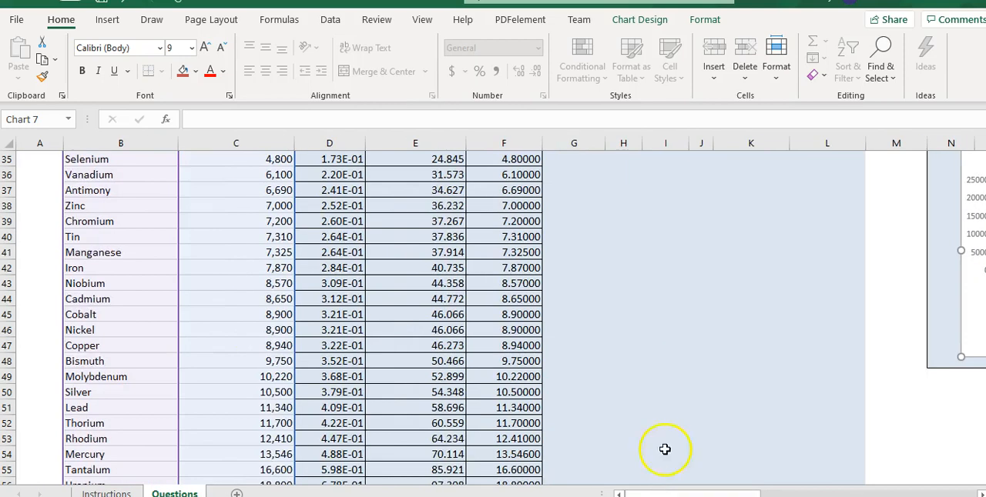
Read step 6 on the Instructions sheet and examine the part e.) scale question and its answer cell on the Questions sheet.
scroll(652, 383, "down", 5)
scroll(640, 385, "up", 12)
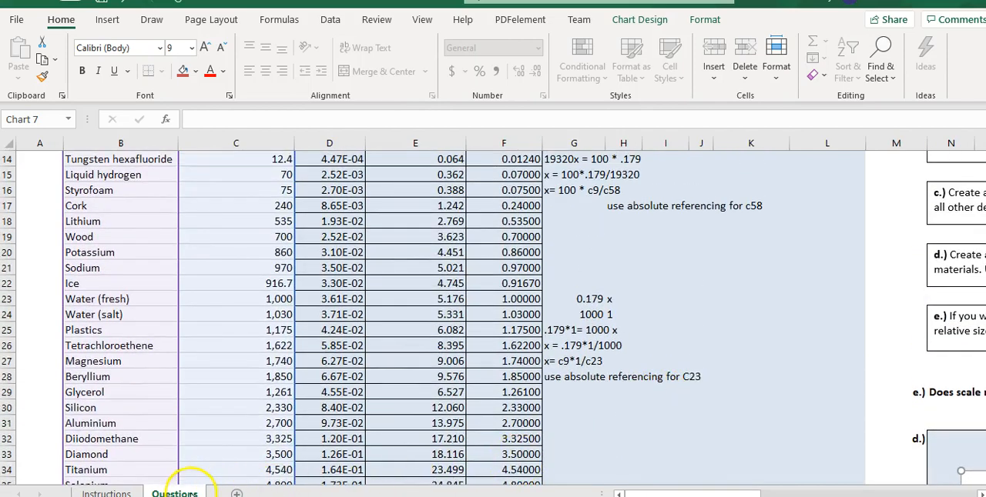
left_click(106, 493)
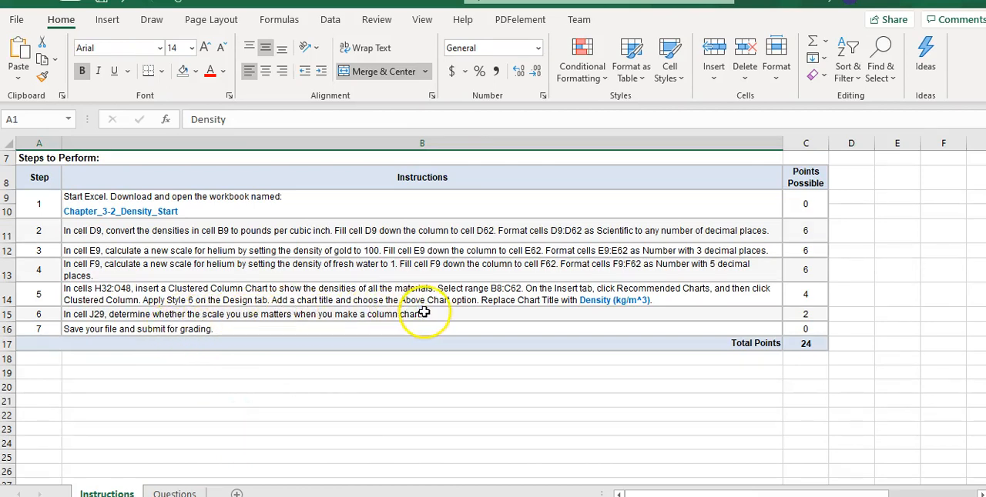
left_click(172, 493)
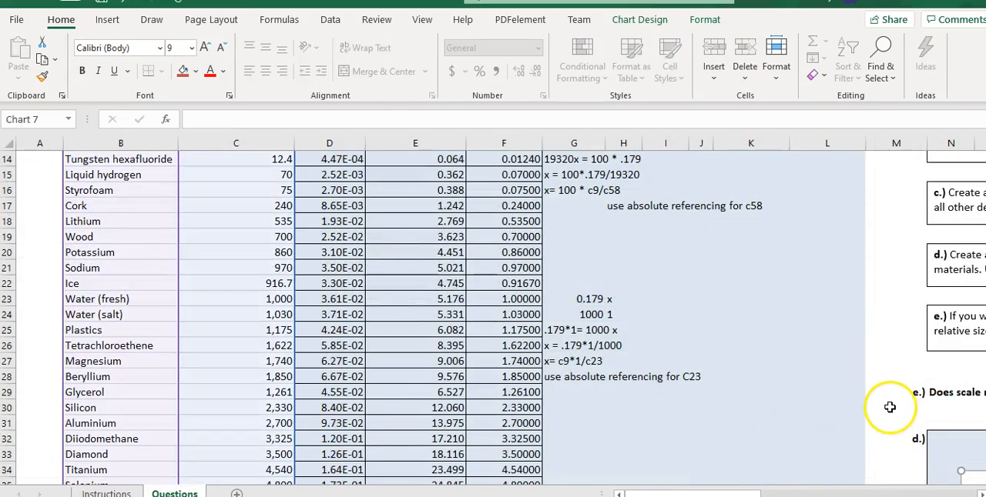
scroll(888, 406, "up", 5)
scroll(891, 406, "down", 2)
scroll(892, 406, "down", 3)
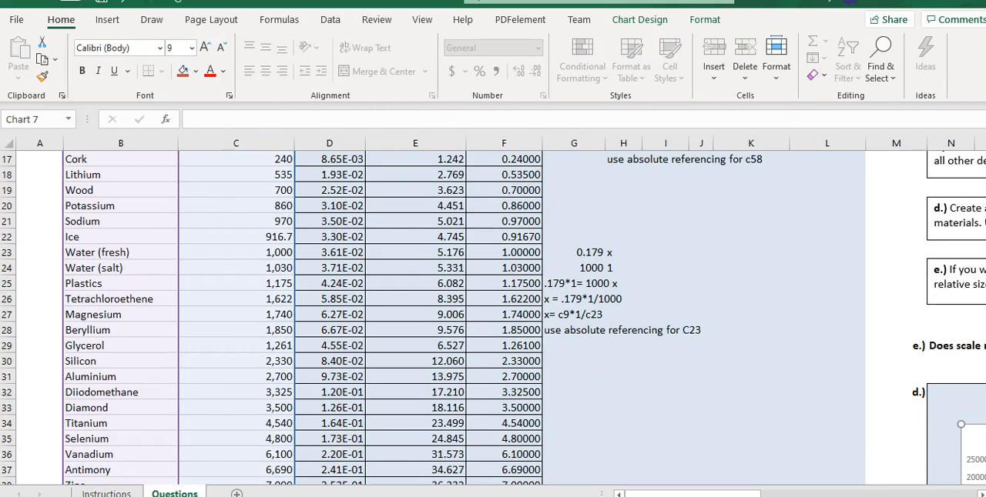
left_click_drag(745, 495, 791, 491)
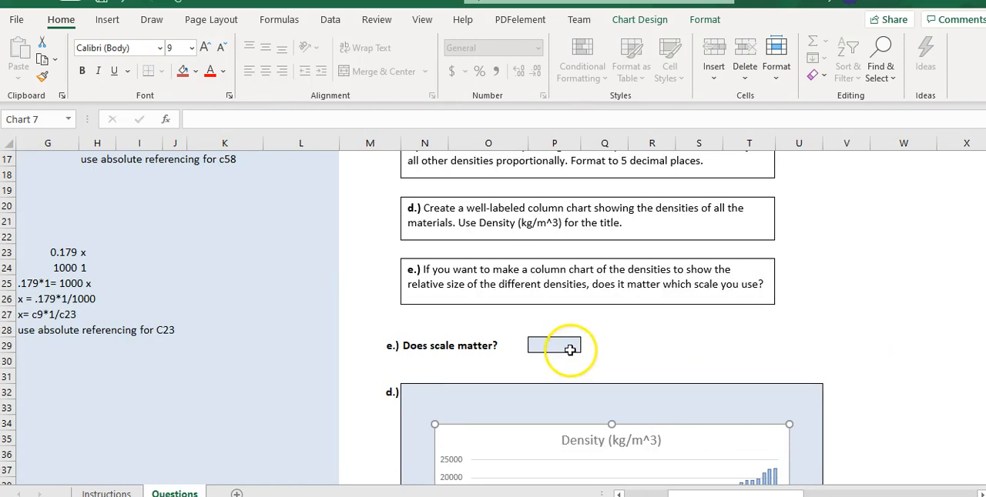
left_click_drag(759, 494, 713, 493)
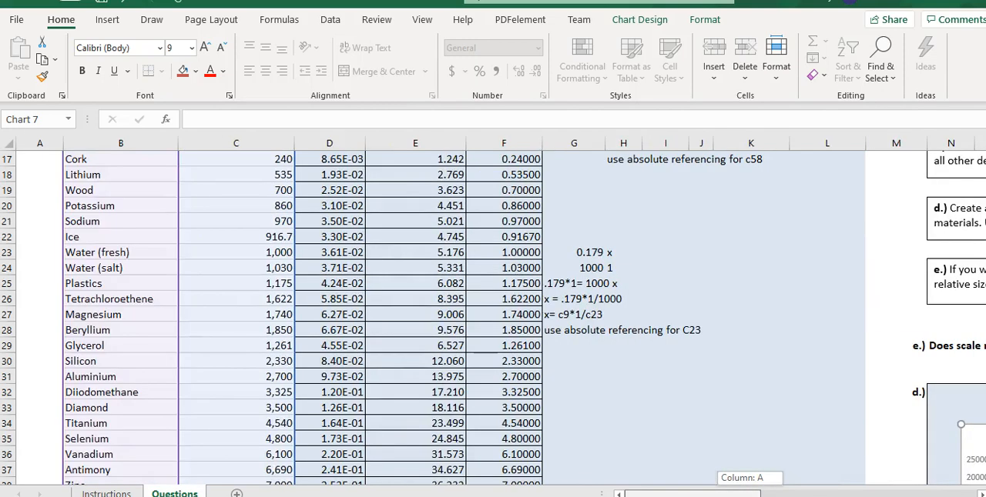
Select the Material range B8:B62 together with the Gold Scale range E8:E62, including both headers.
left_click(715, 273)
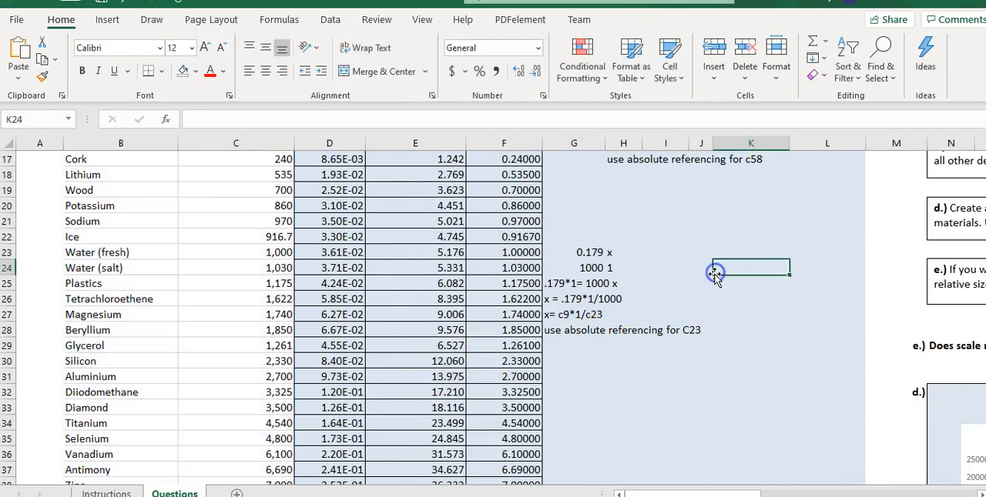
scroll(528, 275, "up", 5)
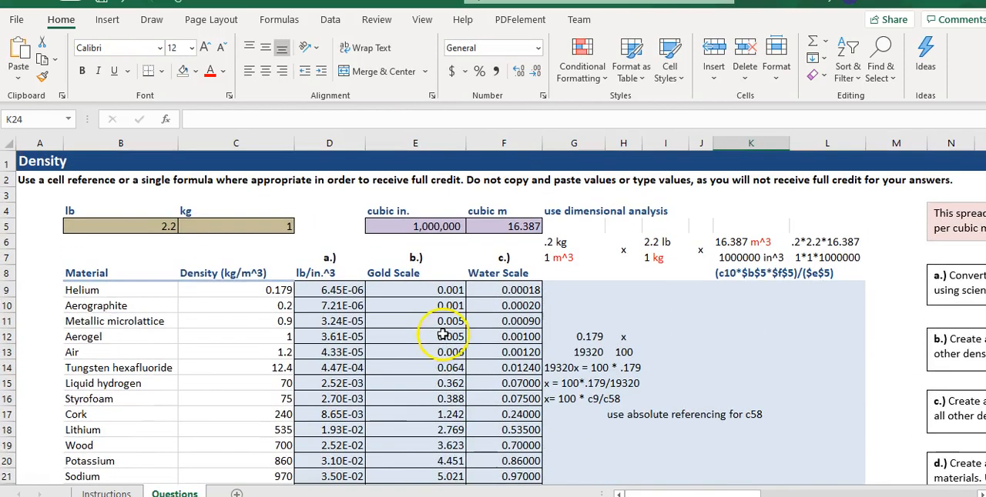
left_click_drag(87, 273, 87, 437)
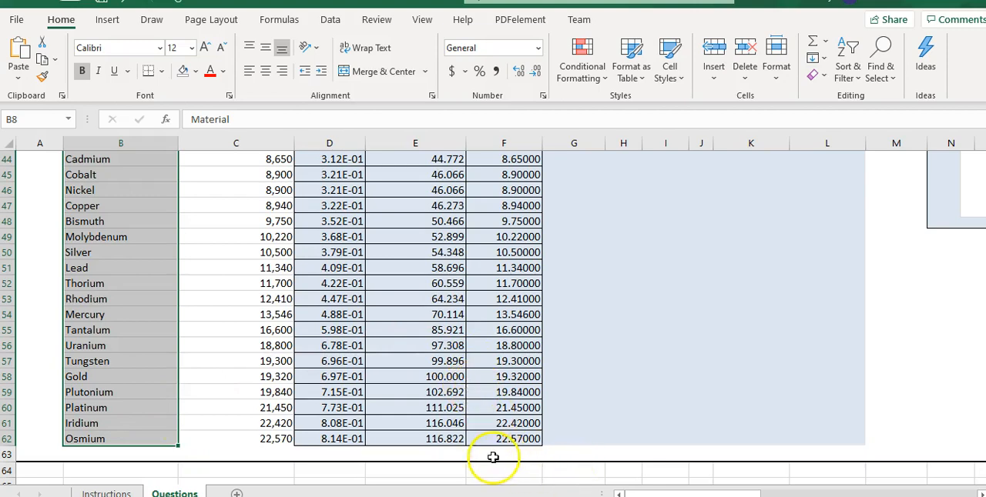
scroll(498, 444, "right", 3)
scroll(488, 434, "up", 6)
scroll(439, 452, "down", 5)
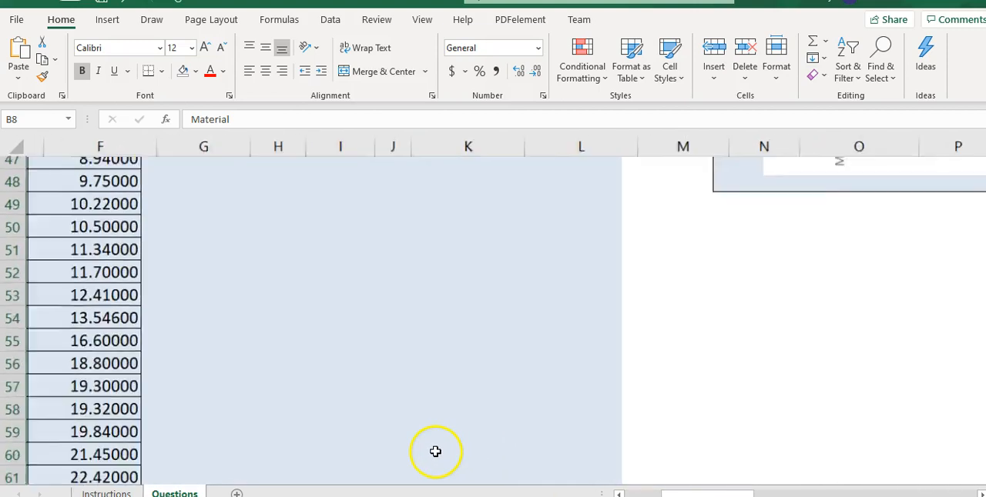
scroll(432, 456, "down", 2)
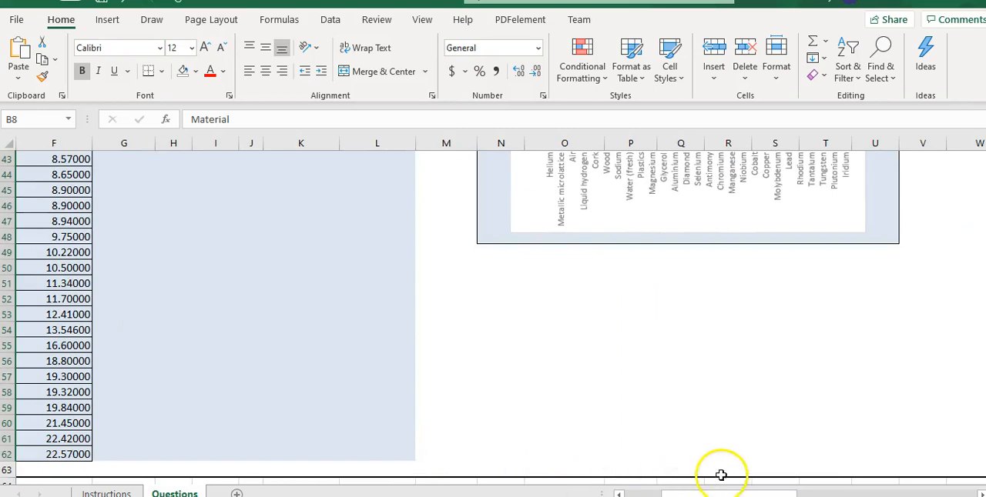
left_click_drag(706, 494, 608, 494)
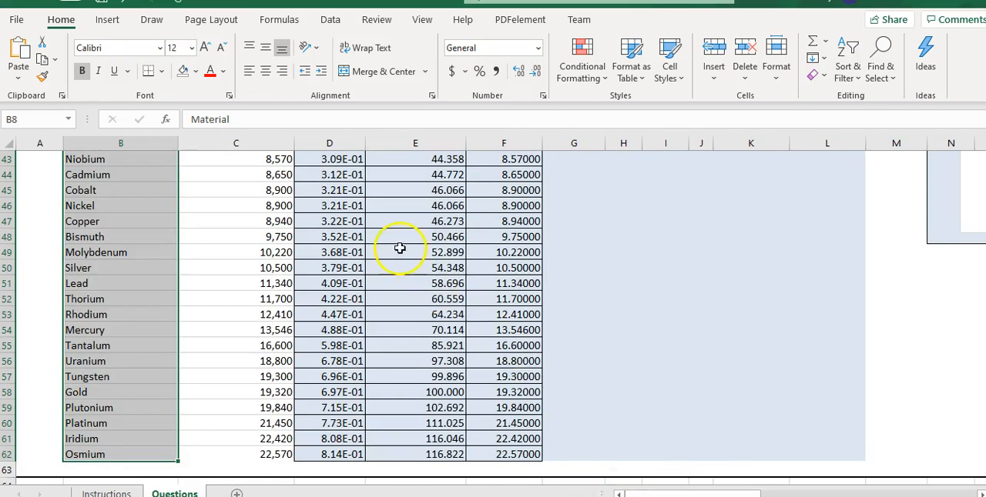
scroll(413, 223, "down", 3)
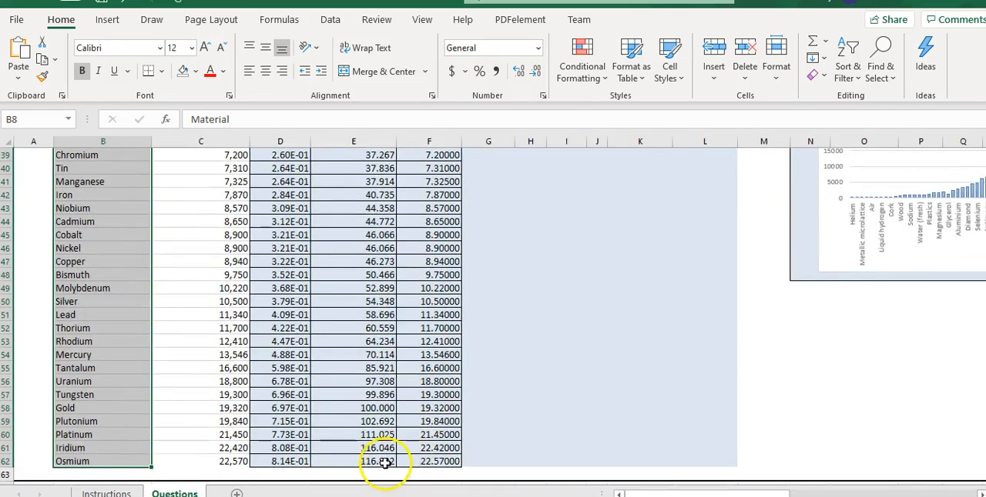
left_click_drag(377, 462, 345, 227)
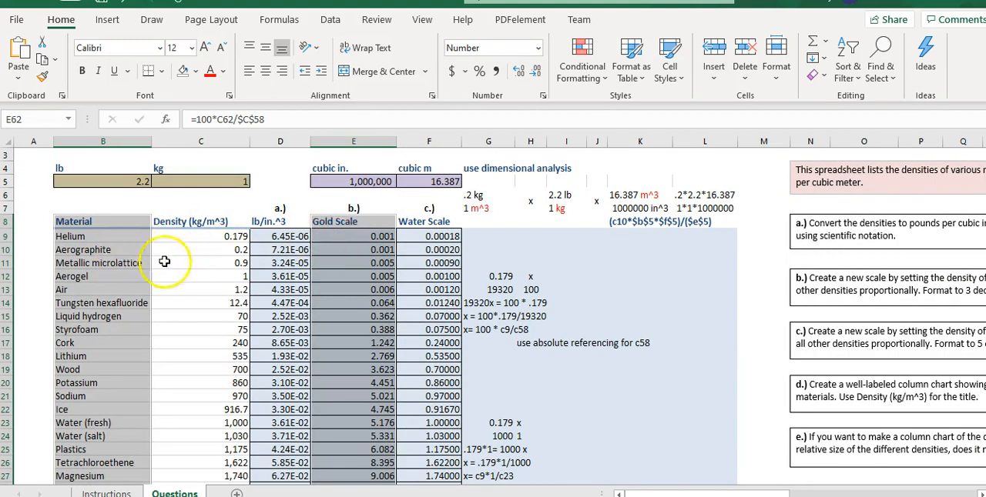